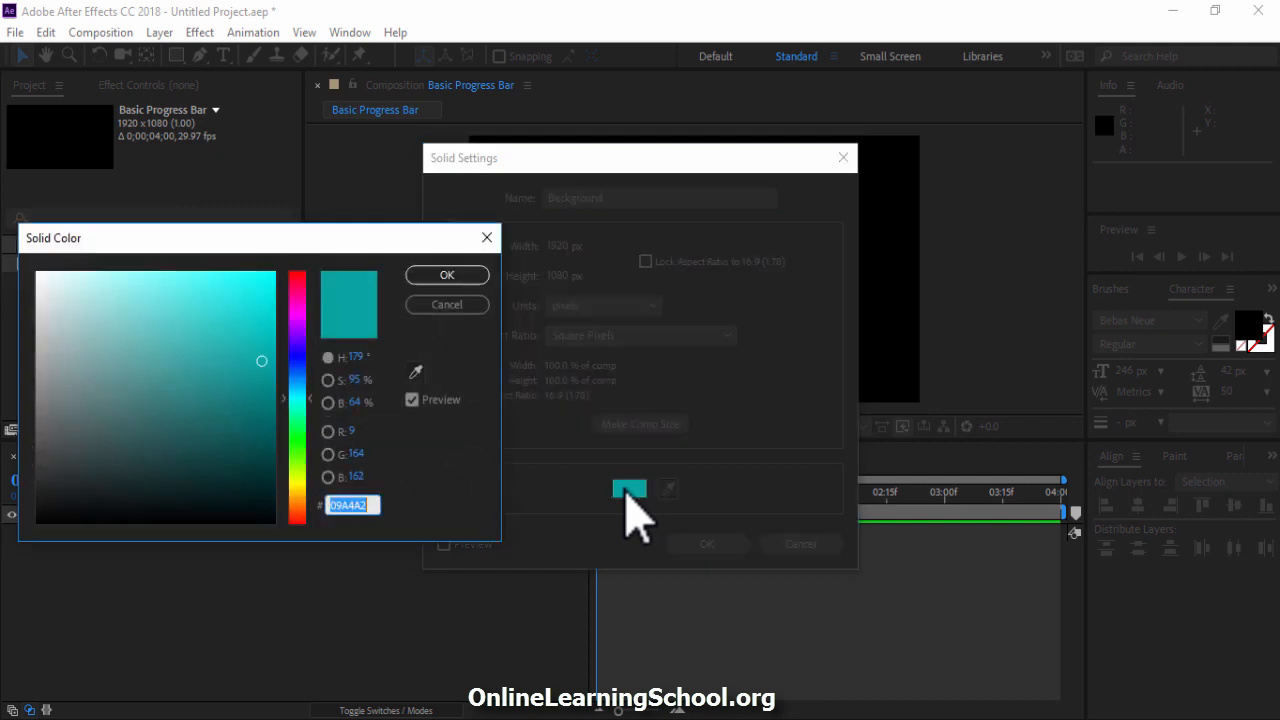
Step: Give the Background solid an orange colour and create it at 1920 × 1080 px
{"action": "left_click_drag", "start_coordinate": [298, 445], "coordinate": [297, 514]}
{"action": "left_click", "coordinate": [251, 306]}
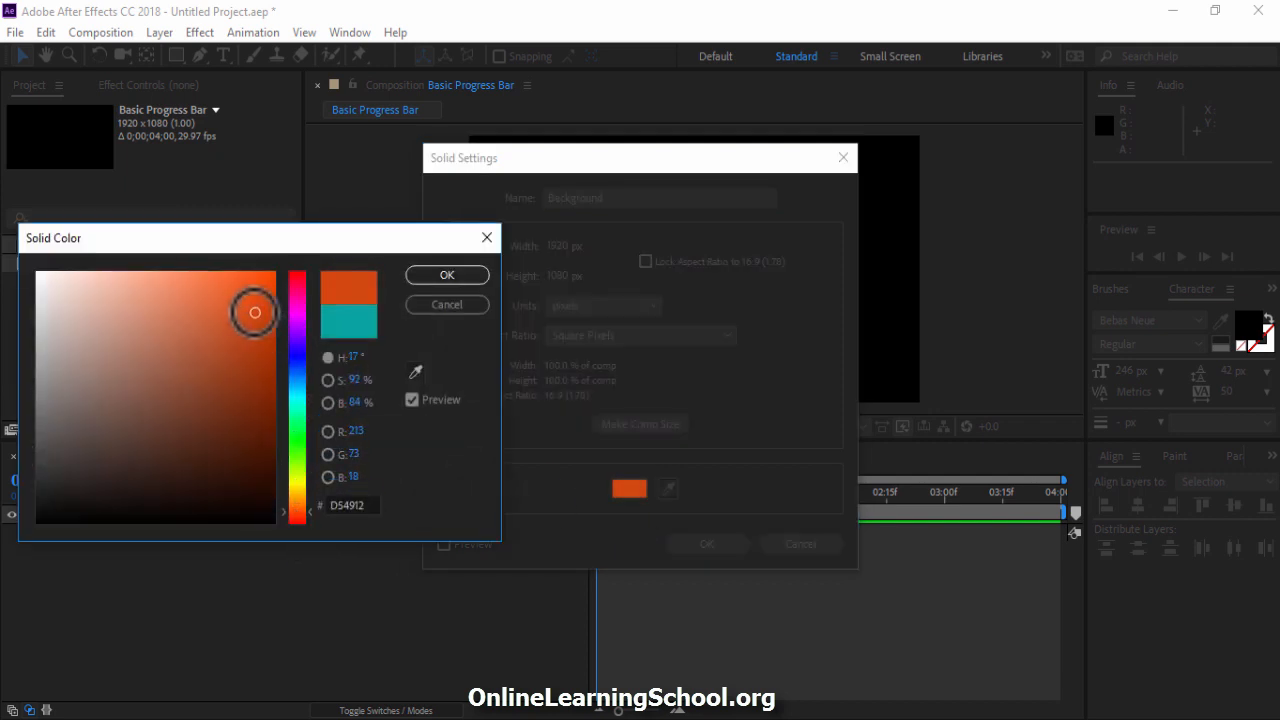
{"action": "left_click", "coordinate": [447, 274]}
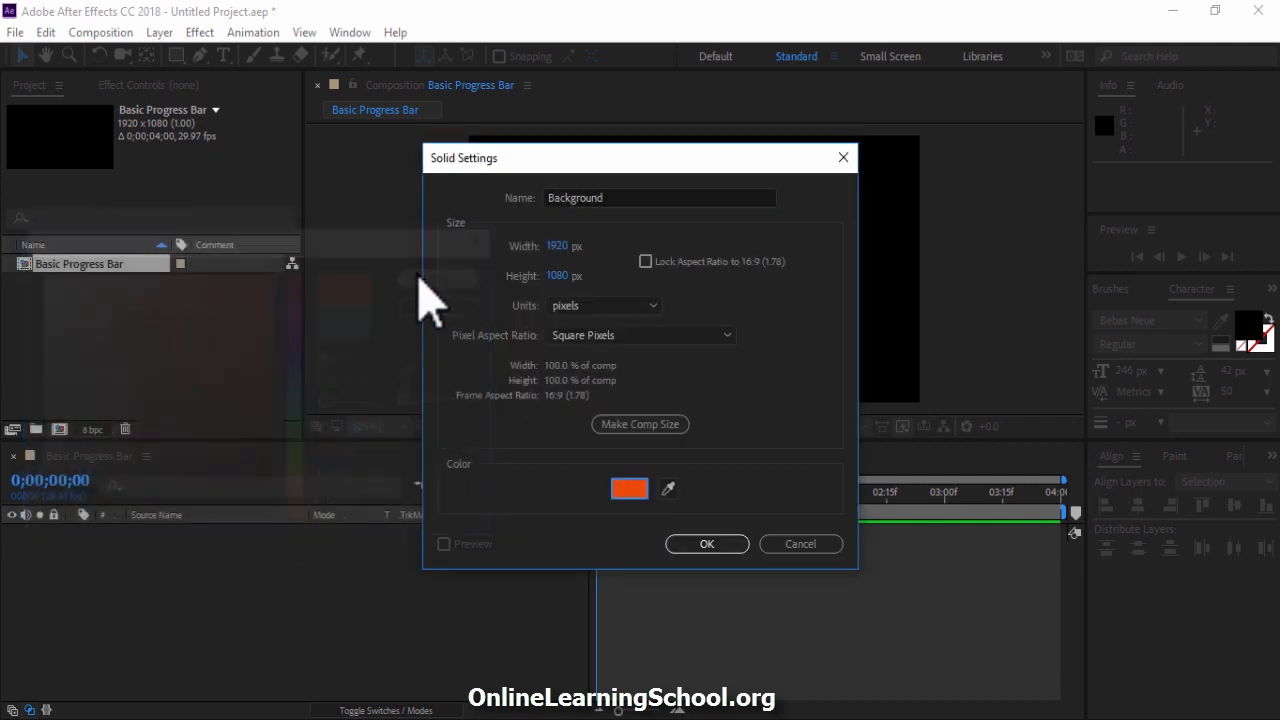
{"action": "left_click", "coordinate": [688, 540]}
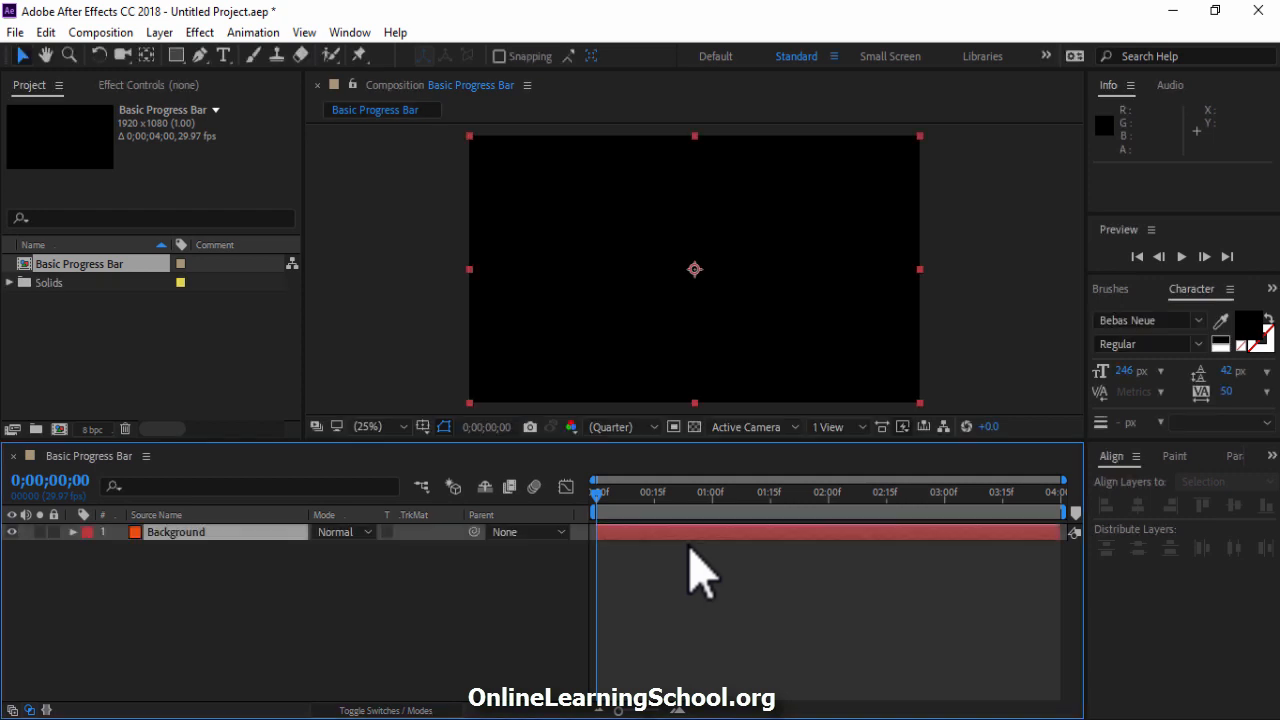
Step: Deselect the Background layer and show the Title/Action Safe guides in the composition view
{"action": "left_click", "coordinate": [430, 580]}
{"action": "left_click", "coordinate": [470, 475]}
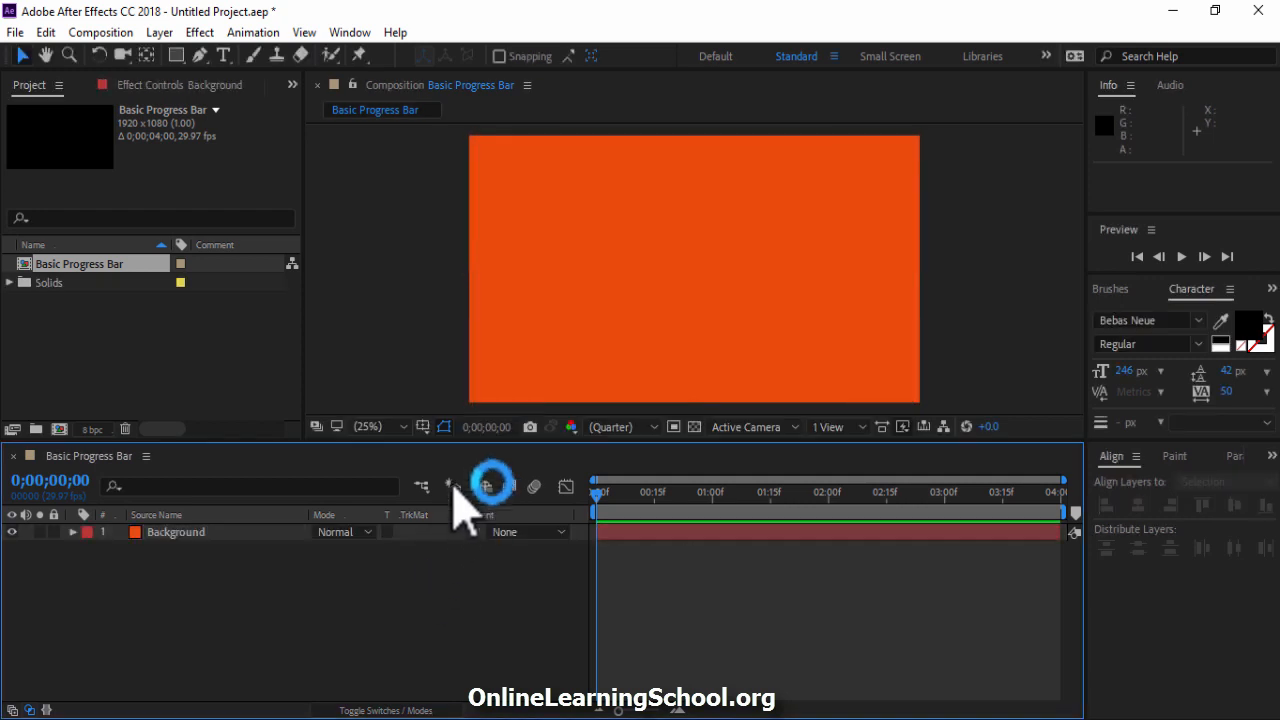
{"action": "left_click", "coordinate": [424, 428]}
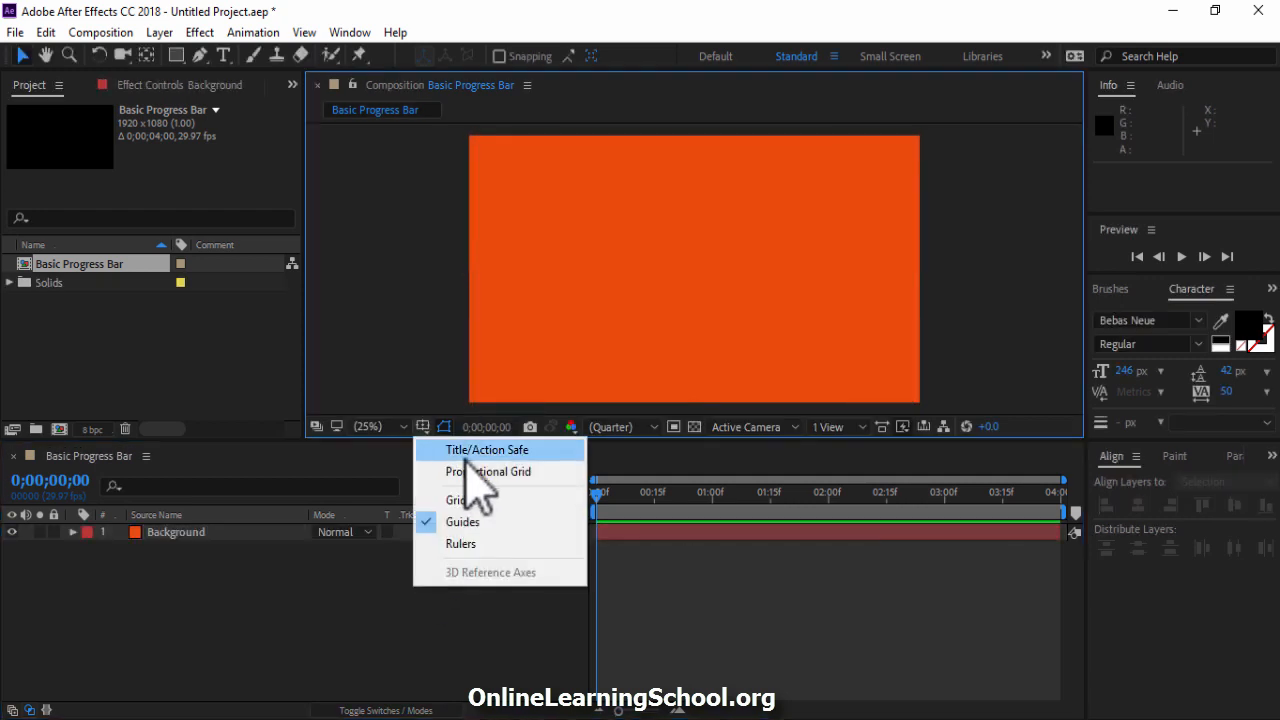
{"action": "left_click", "coordinate": [548, 450]}
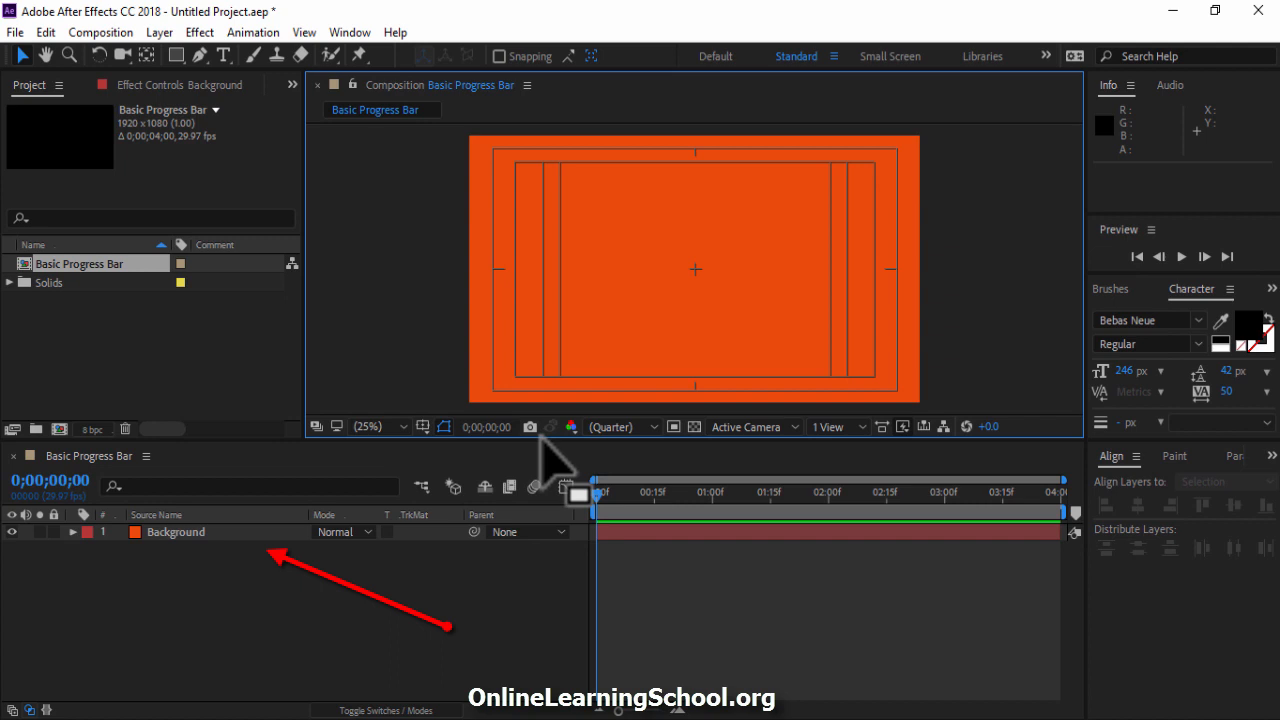
Step: Activate the Pen tool and set its shape fill to None
{"action": "left_click", "coordinate": [200, 56]}
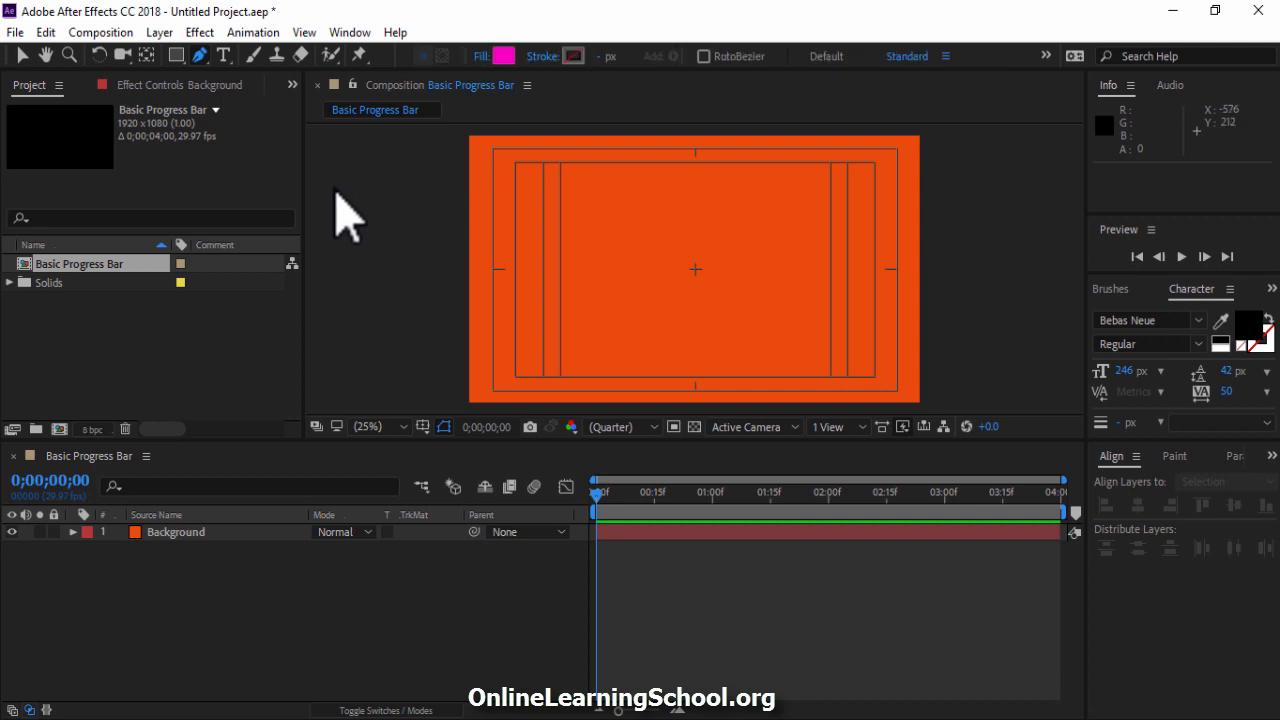
{"action": "left_click", "coordinate": [484, 56]}
{"action": "left_click", "coordinate": [583, 314]}
{"action": "left_click", "coordinate": [600, 425]}
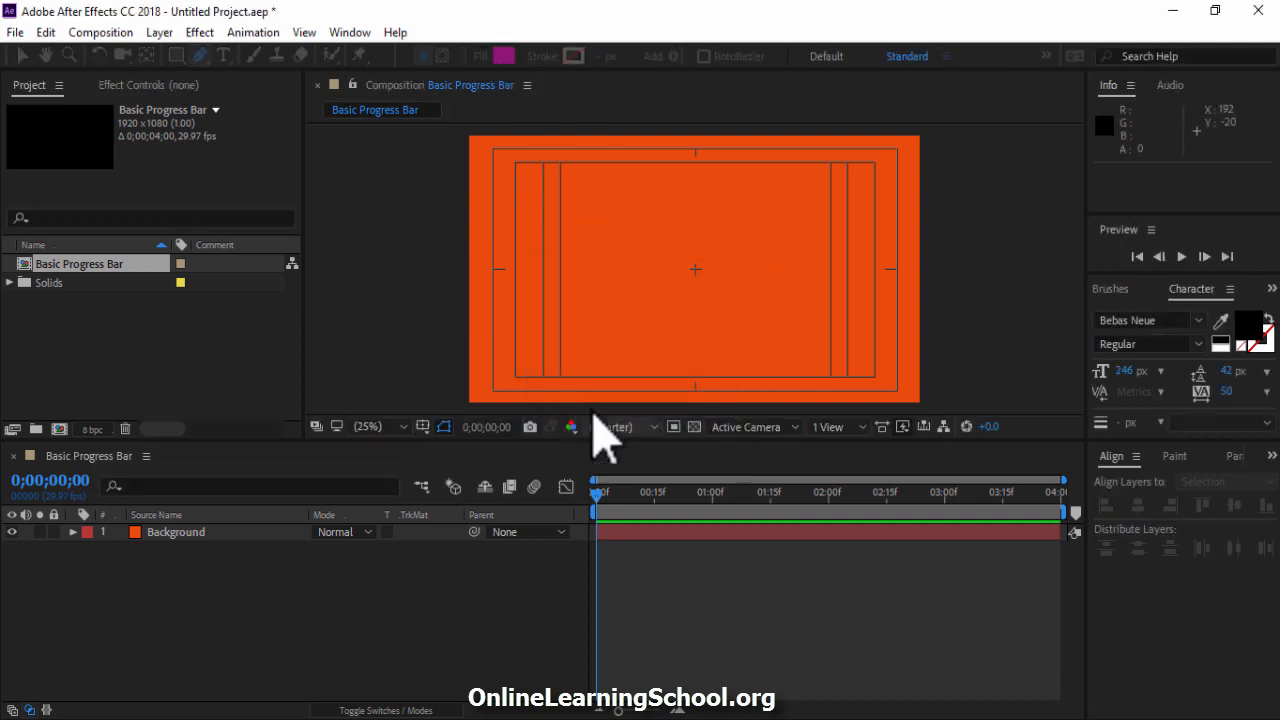
Step: Set the shape stroke to a solid white colour with a width of 100 px
{"action": "left_click", "coordinate": [540, 56]}
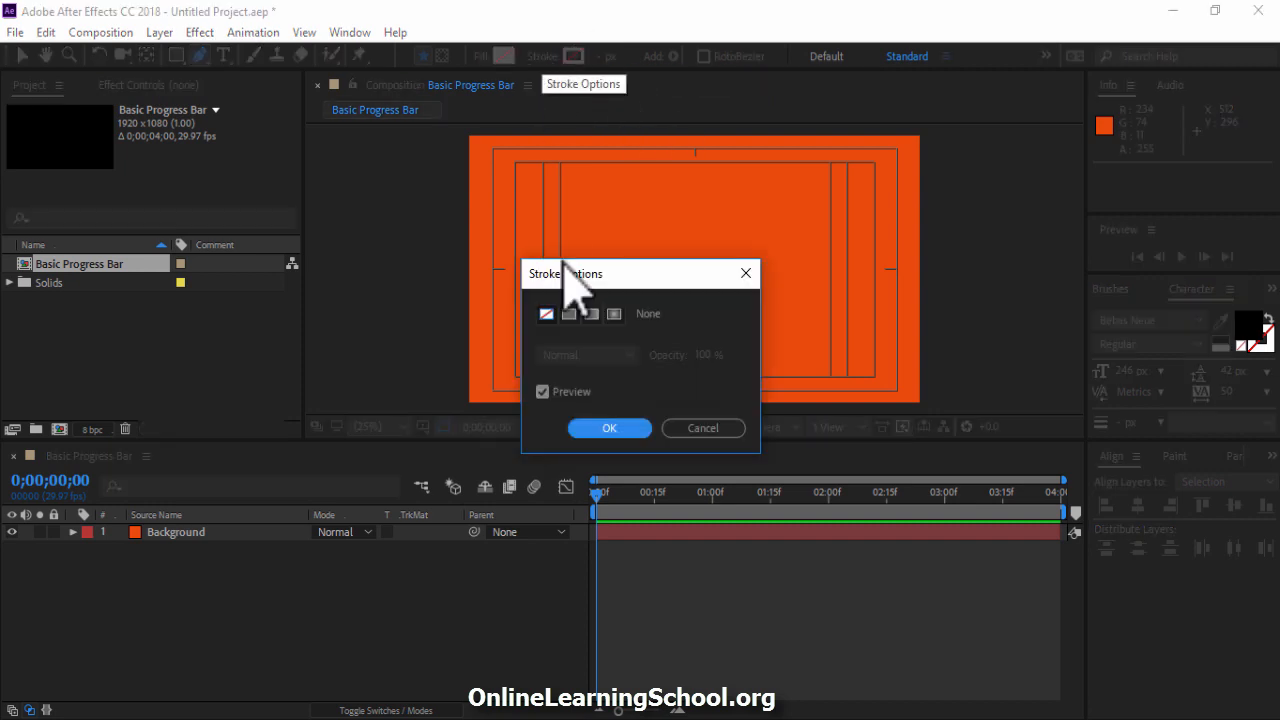
{"action": "left_click", "coordinate": [603, 428]}
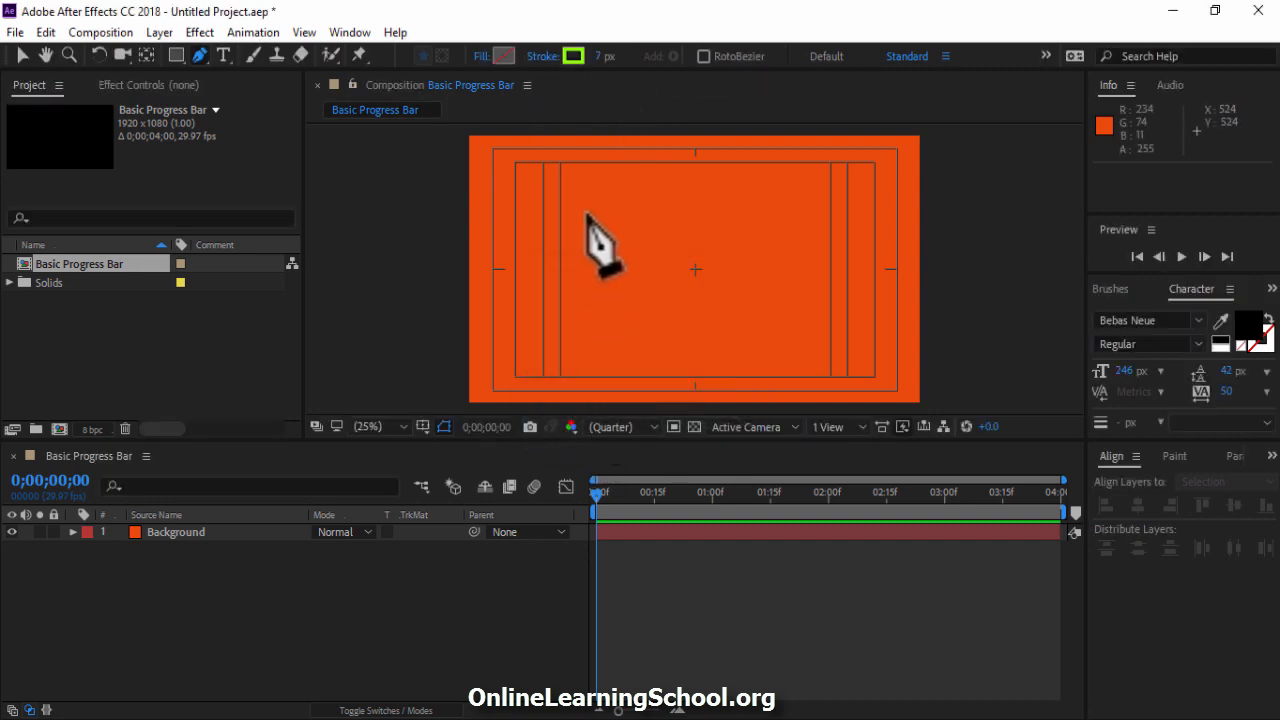
{"action": "left_click", "coordinate": [603, 55]}
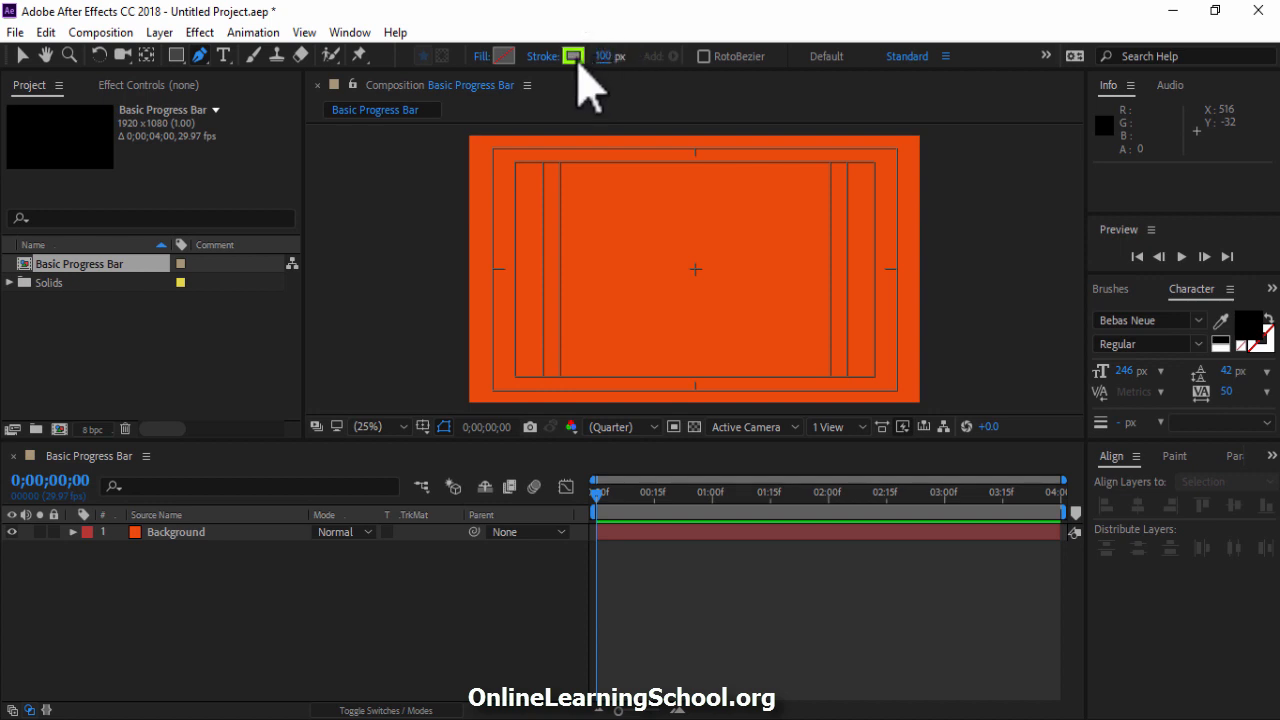
{"action": "left_click", "coordinate": [573, 57]}
{"action": "left_click", "coordinate": [296, 378]}
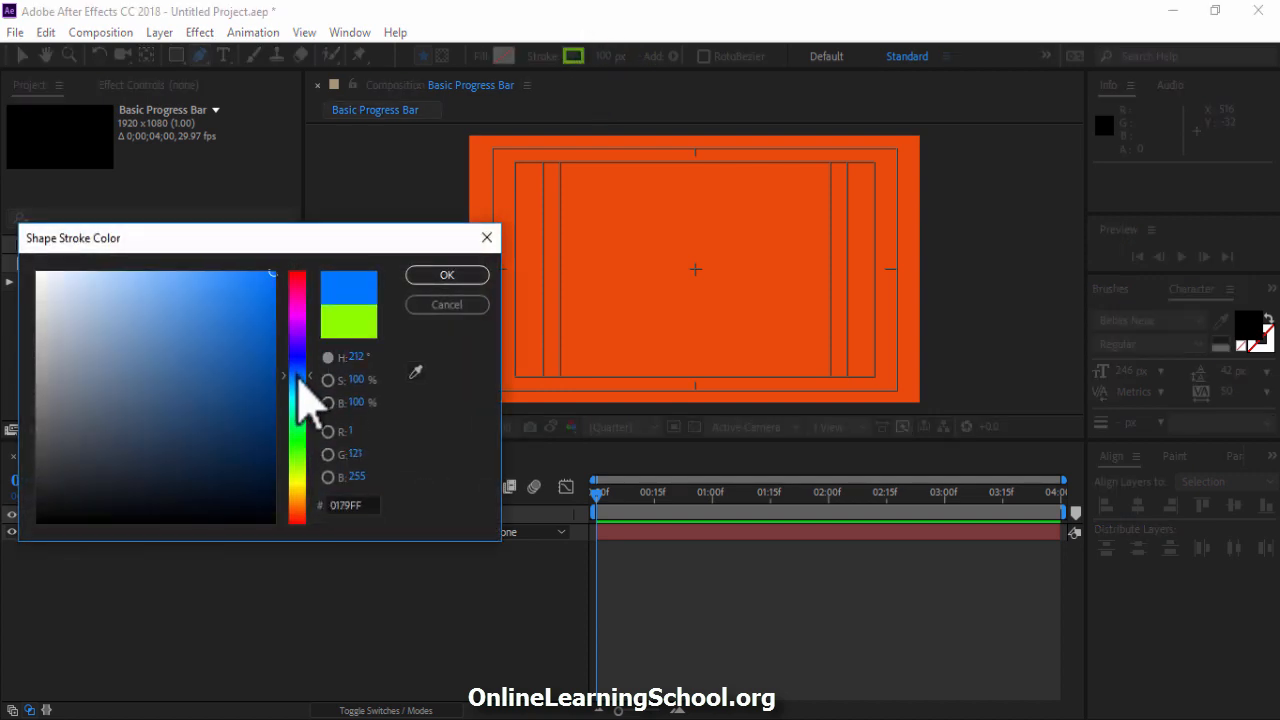
{"action": "left_click_drag", "start_coordinate": [166, 303], "coordinate": [14, 250]}
{"action": "left_click", "coordinate": [465, 274]}
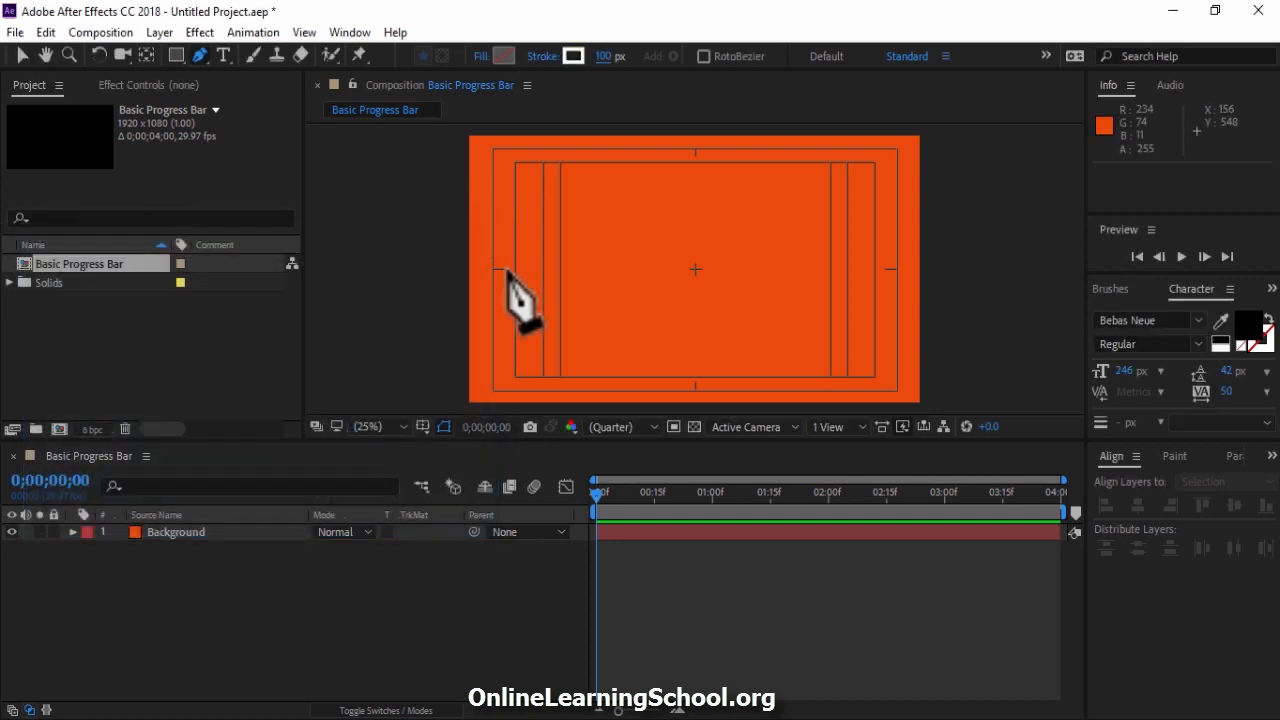
Step: Draw a straight horizontal line with the Pen tool through the composition's centre, between the left and right vertical safe-area guides
{"action": "left_click", "coordinate": [370, 426]}
{"action": "left_click", "coordinate": [391, 260]}
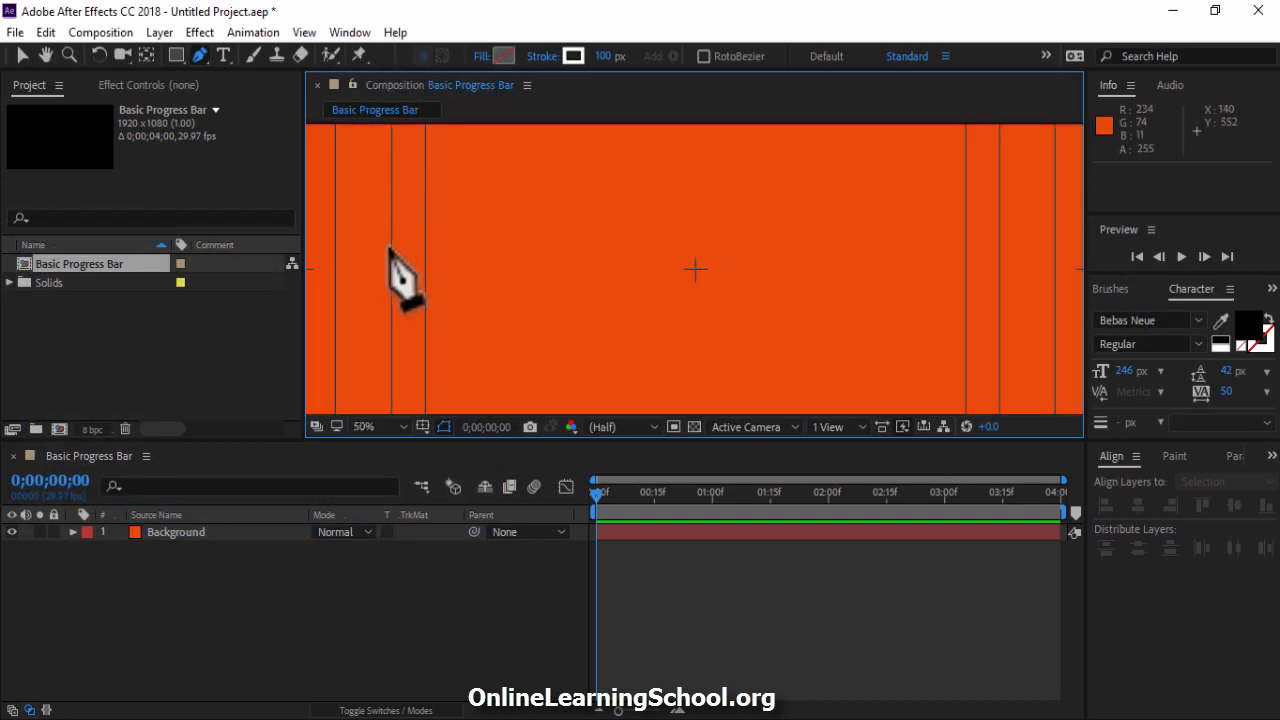
{"action": "left_click", "coordinate": [45, 55]}
{"action": "left_click_drag", "start_coordinate": [436, 234], "coordinate": [463, 234]}
{"action": "left_click", "coordinate": [370, 426]}
{"action": "left_click", "coordinate": [395, 227]}
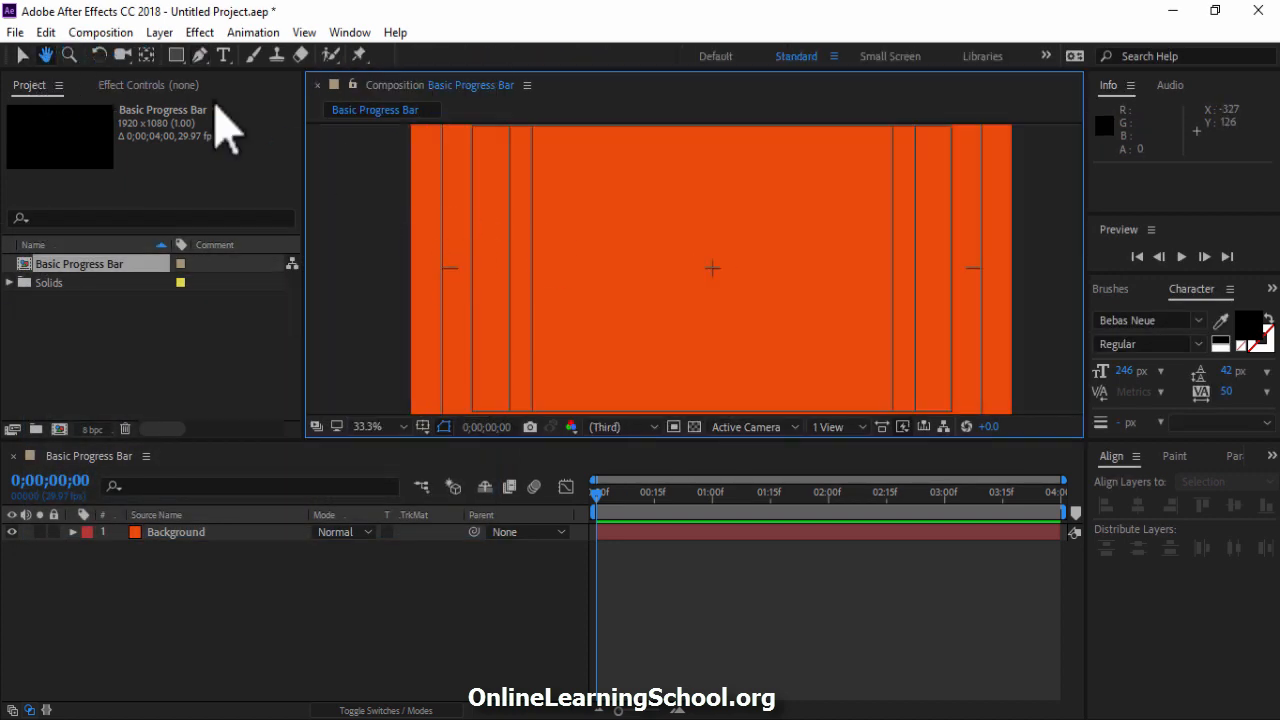
{"action": "left_click", "coordinate": [203, 57]}
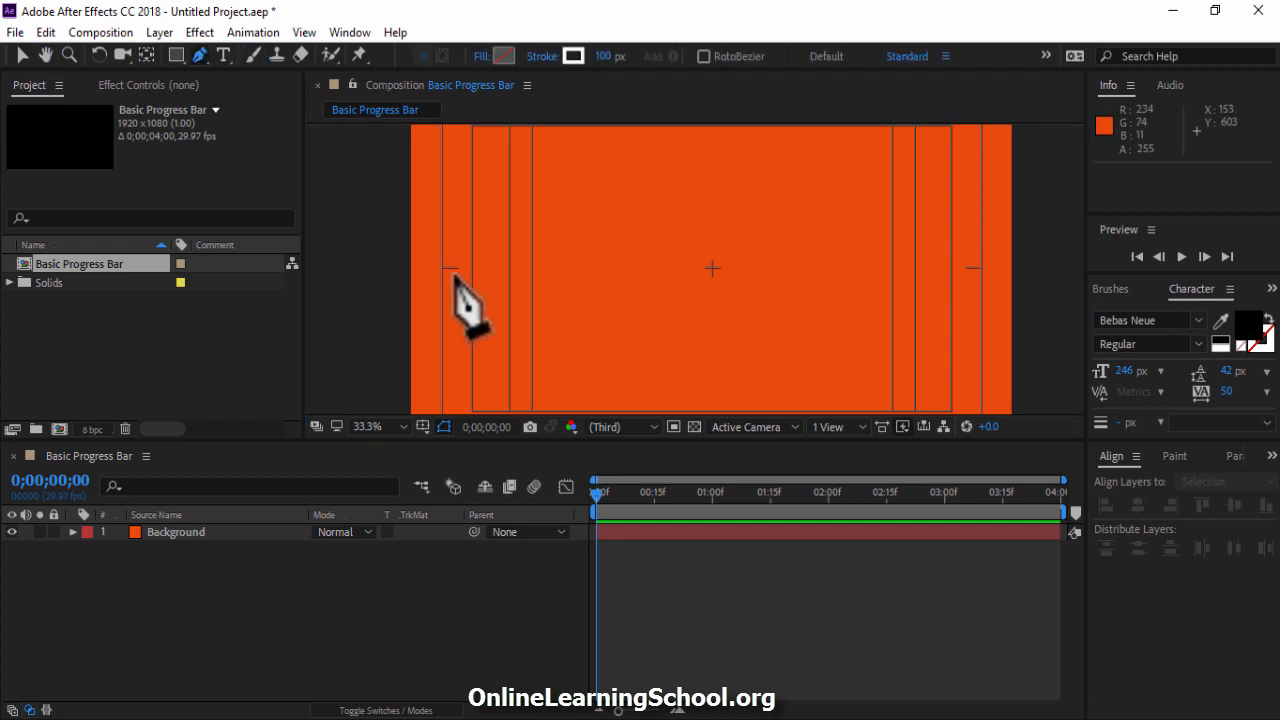
{"action": "left_click", "coordinate": [509, 267]}
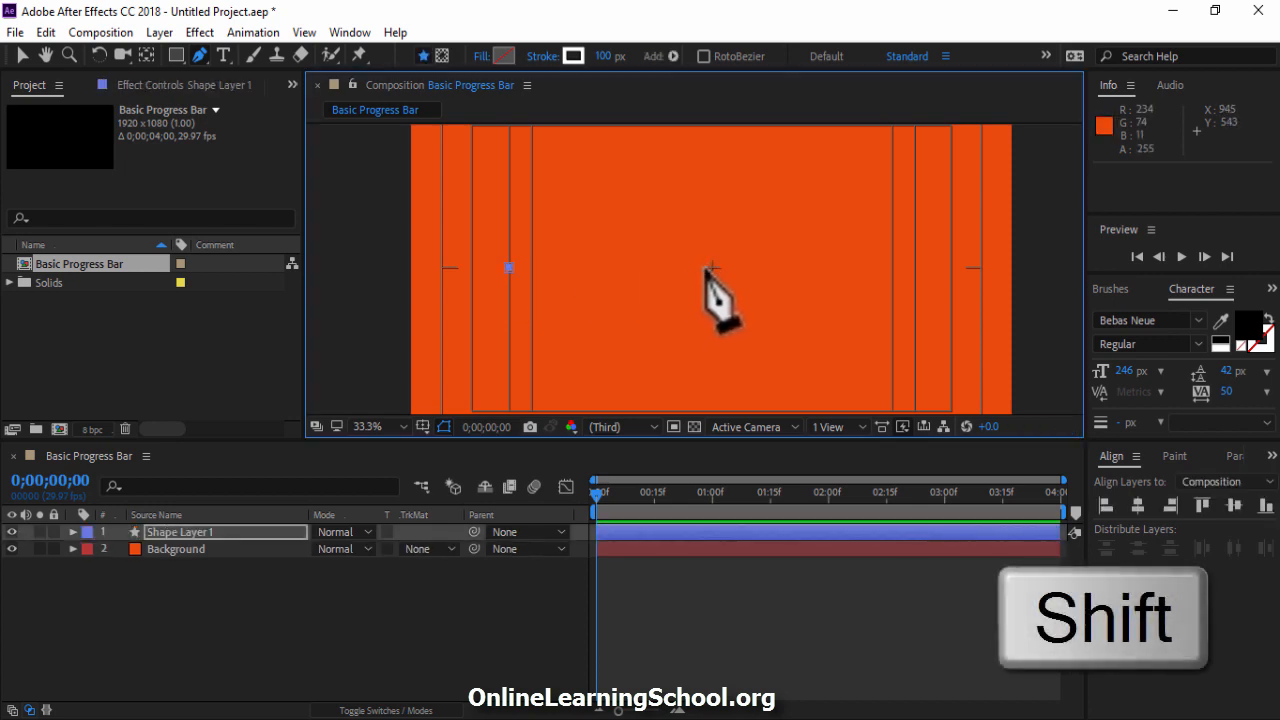
{"action": "left_click", "coordinate": [891, 268], "text": "shift"}
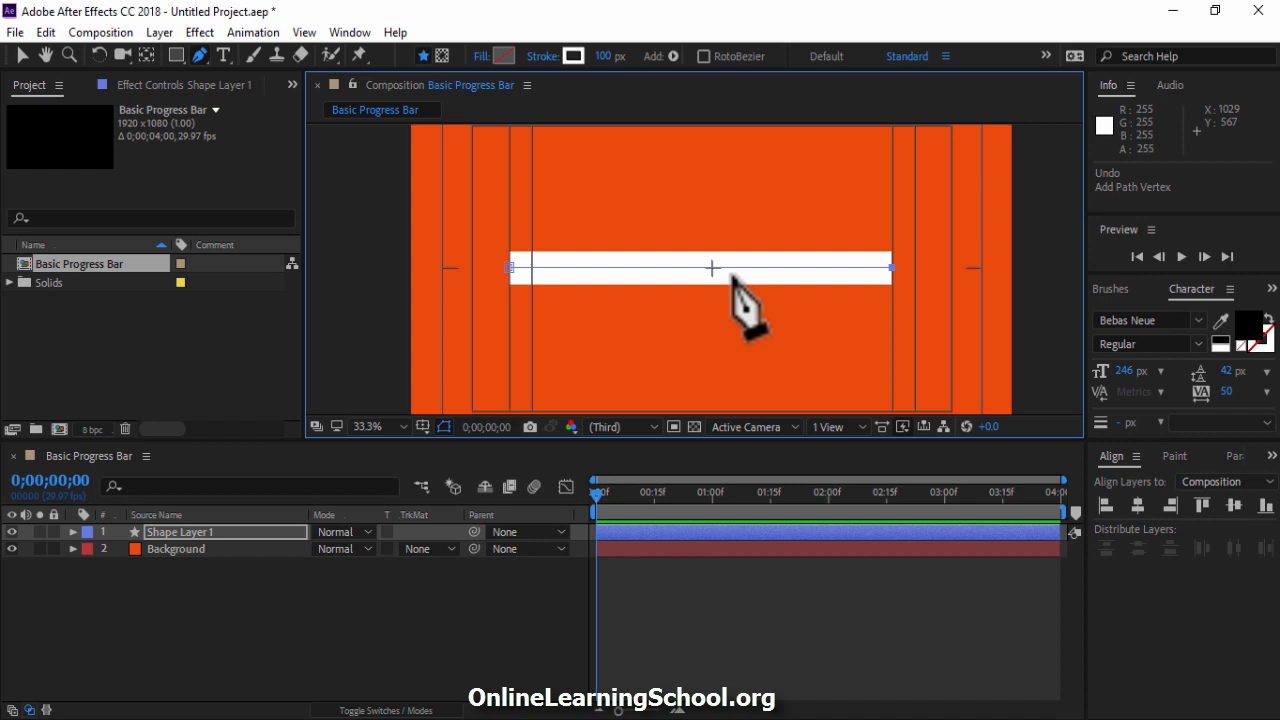
{"action": "key", "text": "v"}
Step: Set the current time to 0;00;00;12 and add Trim Paths to Shape Layer 1
{"action": "left_click", "coordinate": [205, 532]}
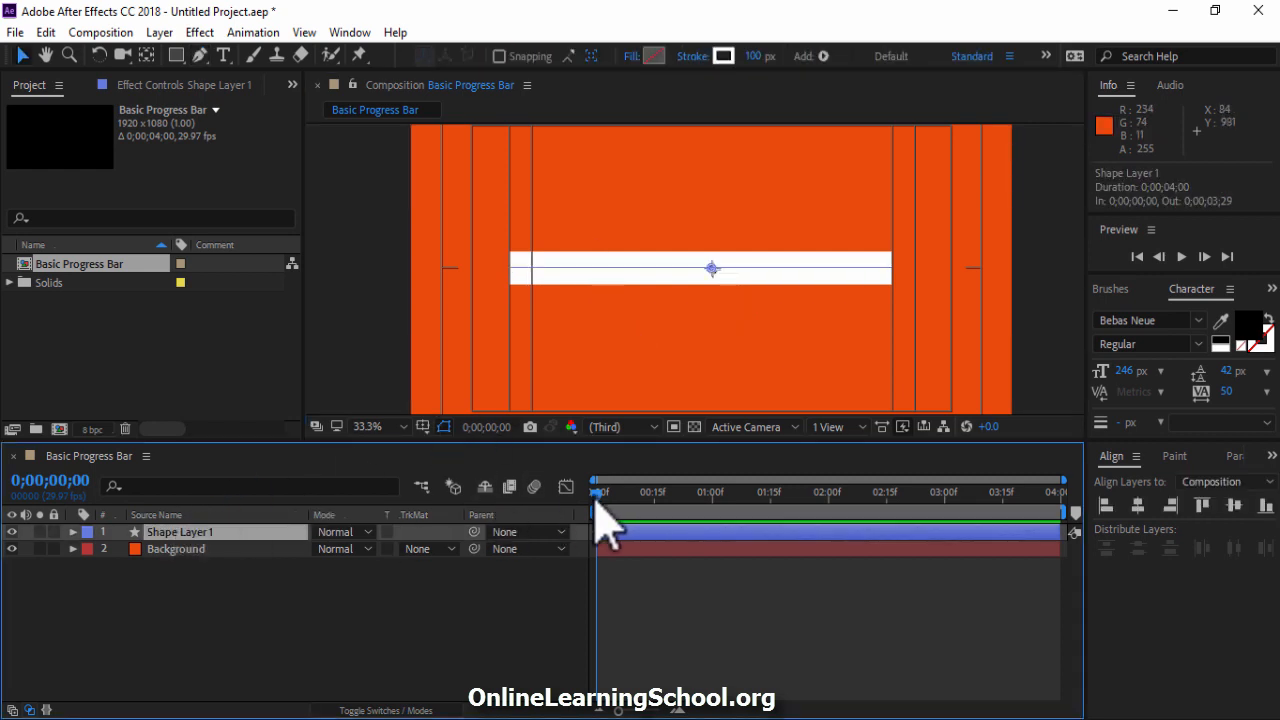
{"action": "left_click_drag", "start_coordinate": [615, 498], "coordinate": [643, 500]}
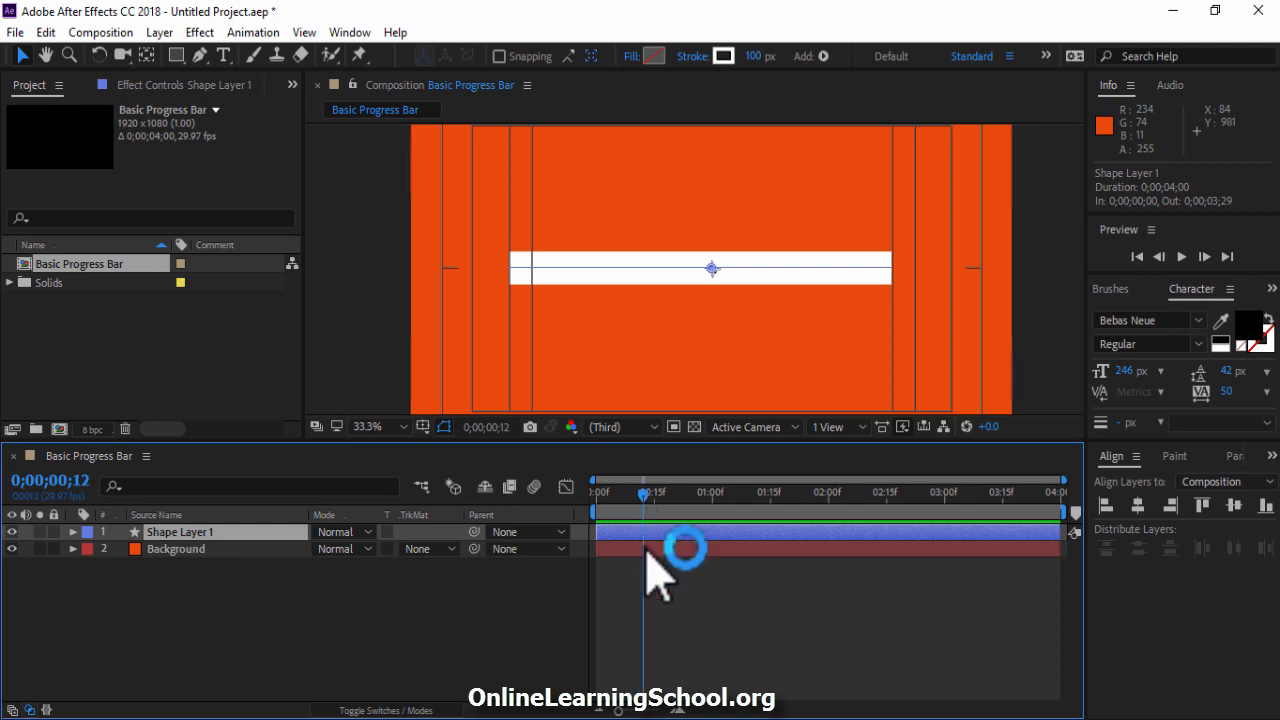
{"action": "left_click", "coordinate": [73, 533]}
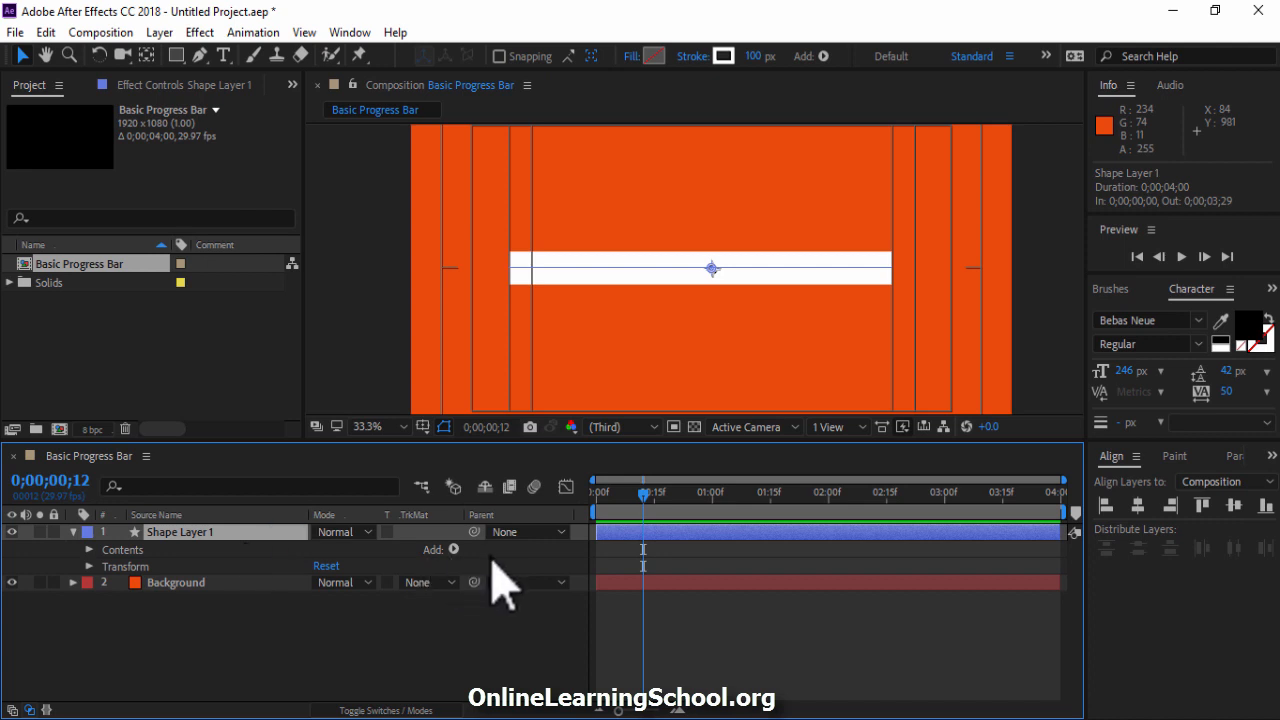
{"action": "left_click", "coordinate": [453, 549]}
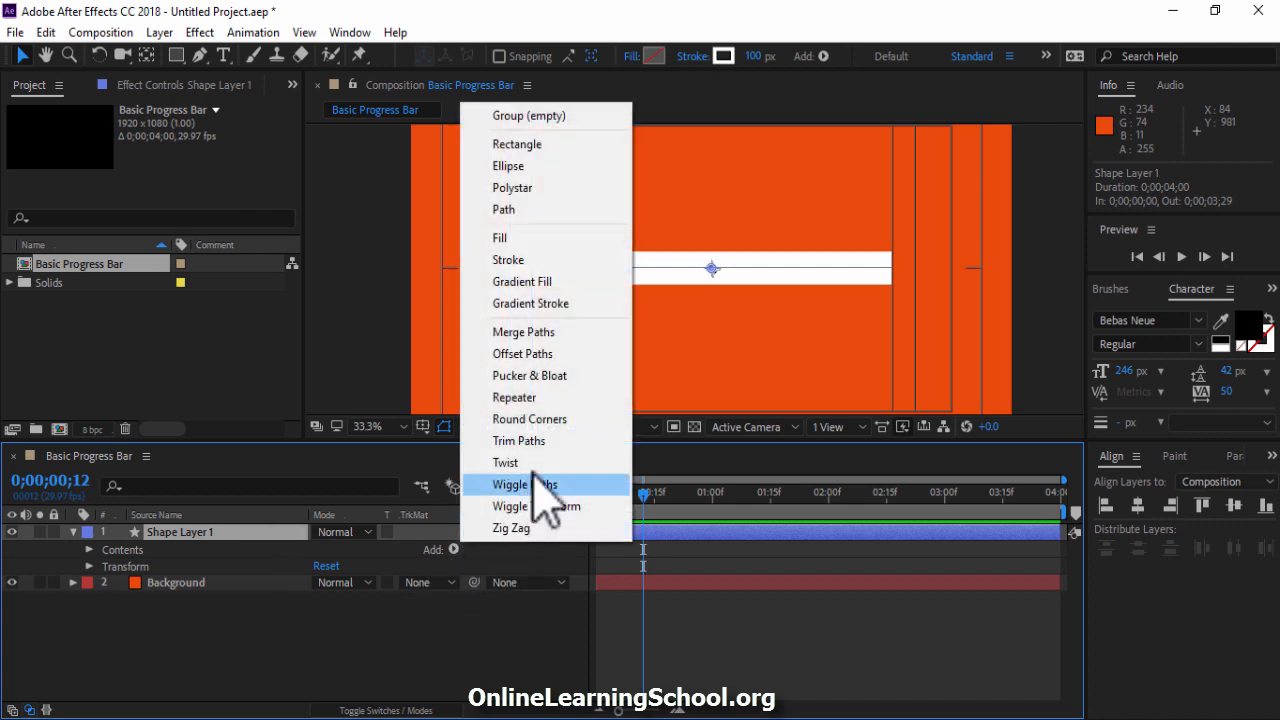
{"action": "left_click", "coordinate": [576, 440]}
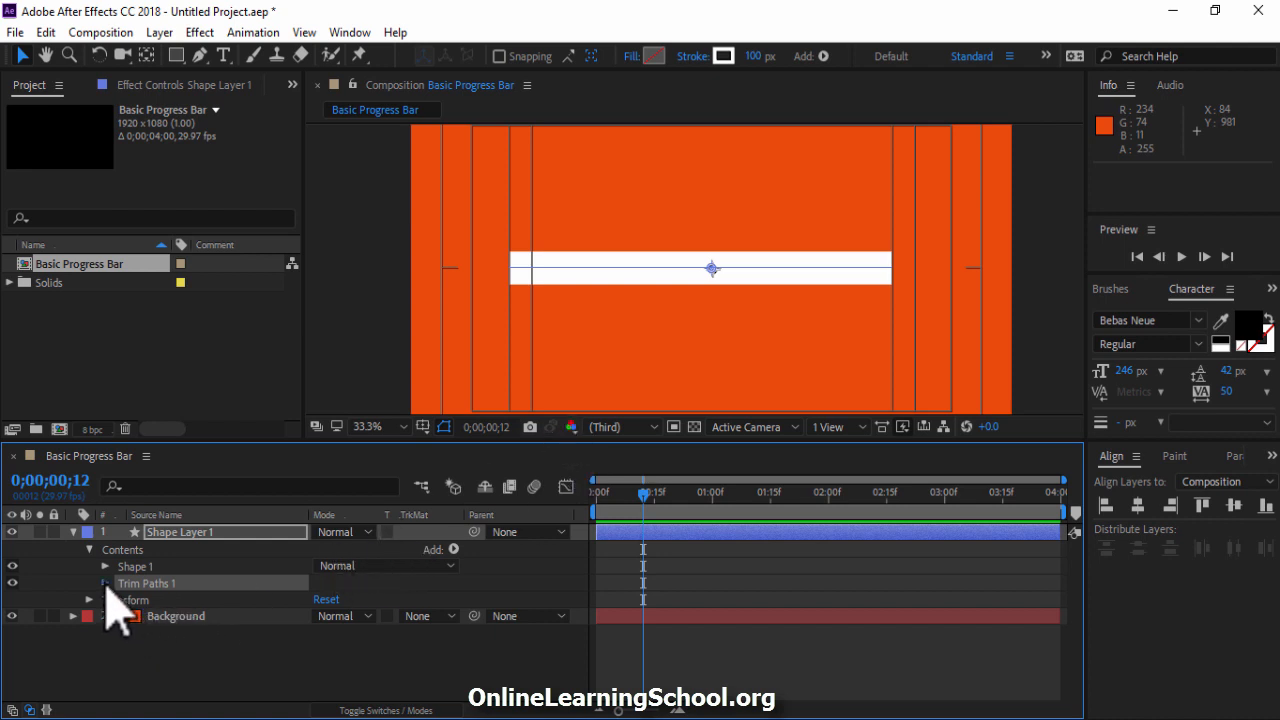
Step: Keyframe the Trim Paths End value at 0% at 0;00;00;12 and 100% at 0;00;02;12
{"action": "left_click", "coordinate": [105, 584]}
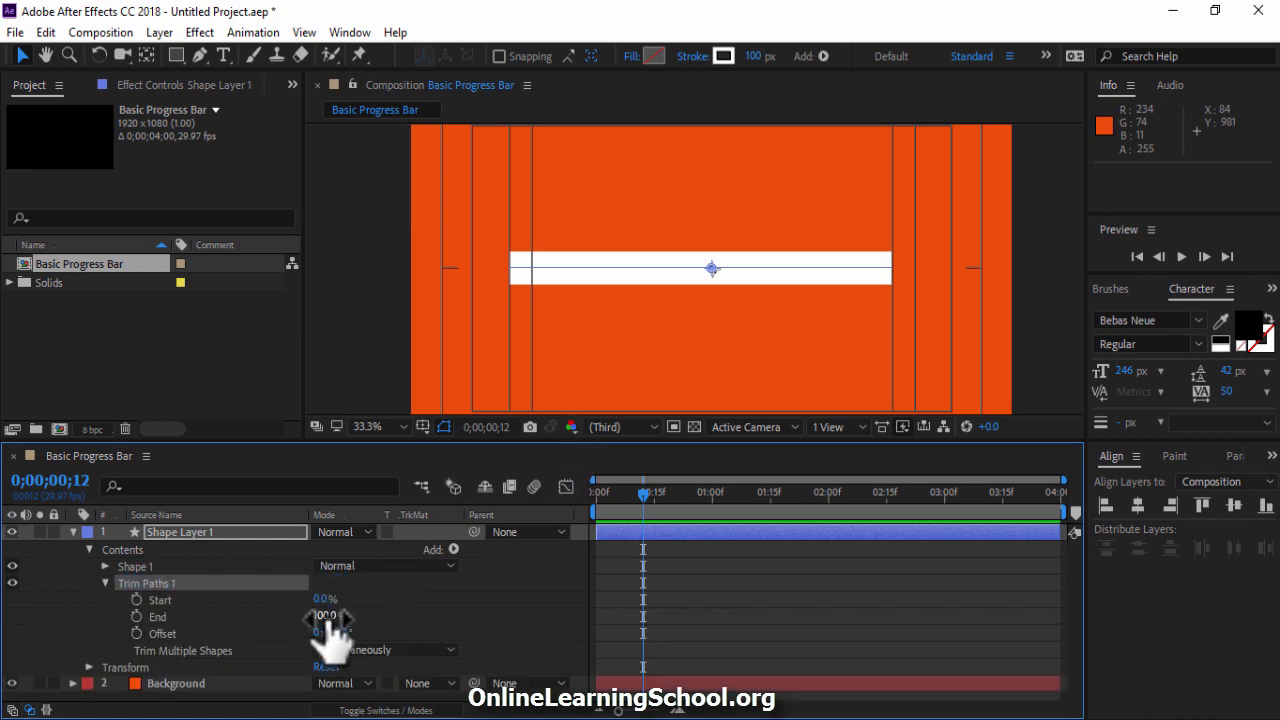
{"action": "left_click_drag", "start_coordinate": [326, 617], "coordinate": [232, 619]}
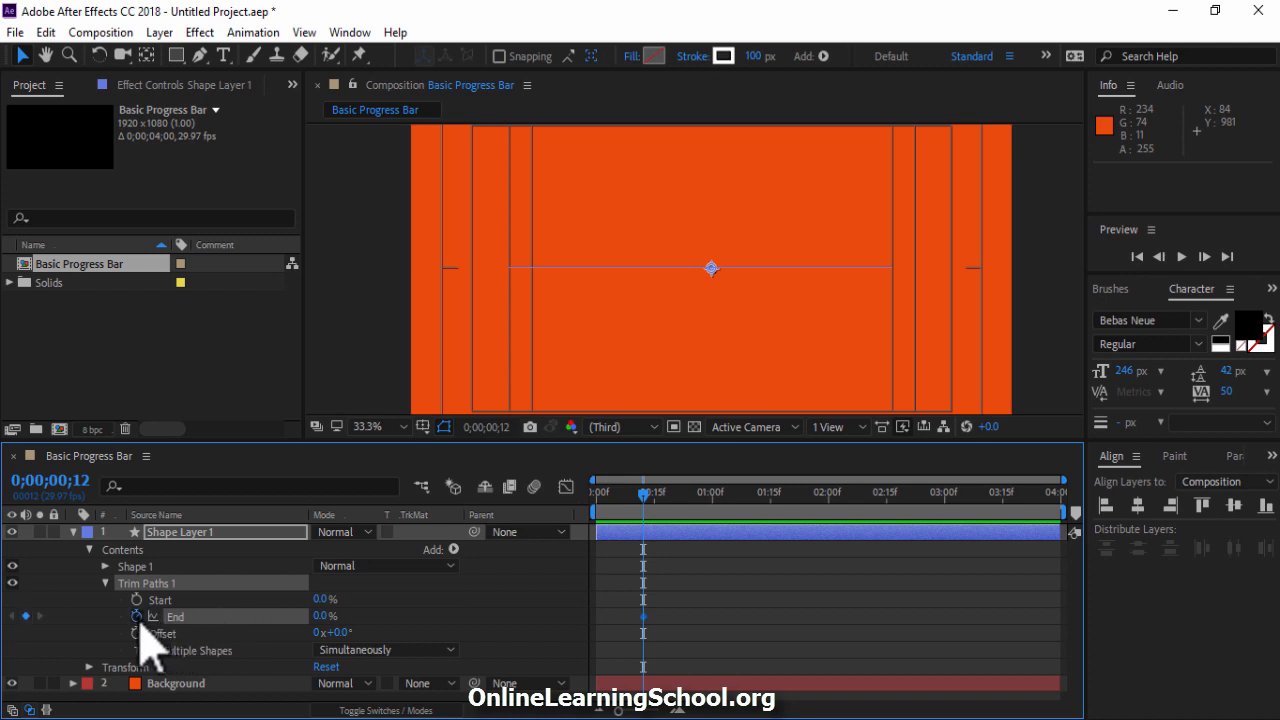
{"action": "left_click", "coordinate": [866, 499]}
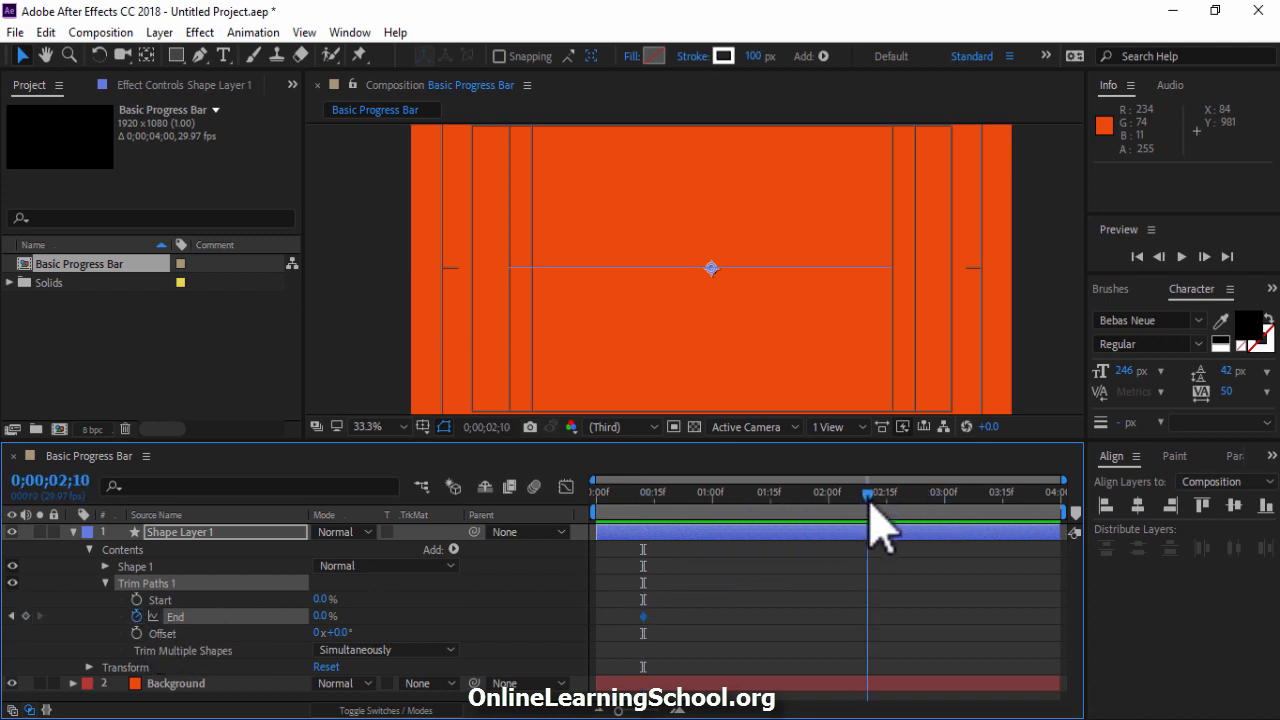
{"action": "left_click_drag", "start_coordinate": [868, 504], "coordinate": [873, 504]}
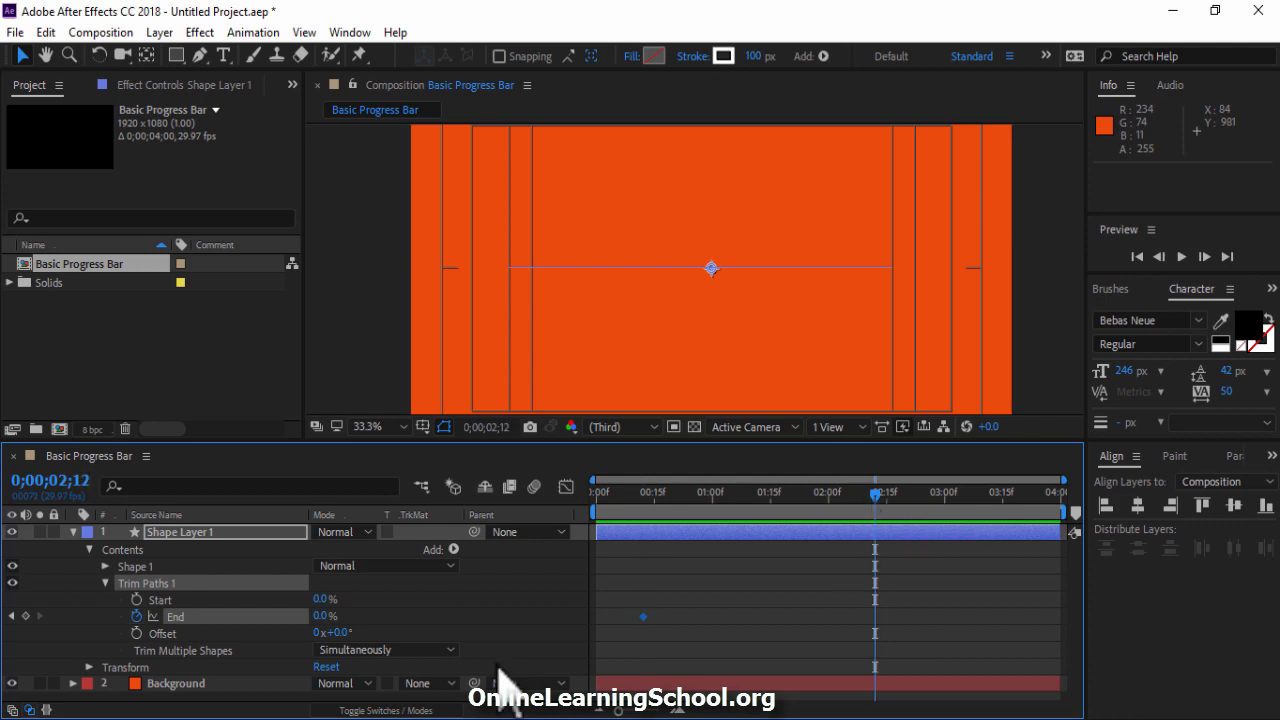
{"action": "left_click_drag", "start_coordinate": [324, 615], "coordinate": [505, 617]}
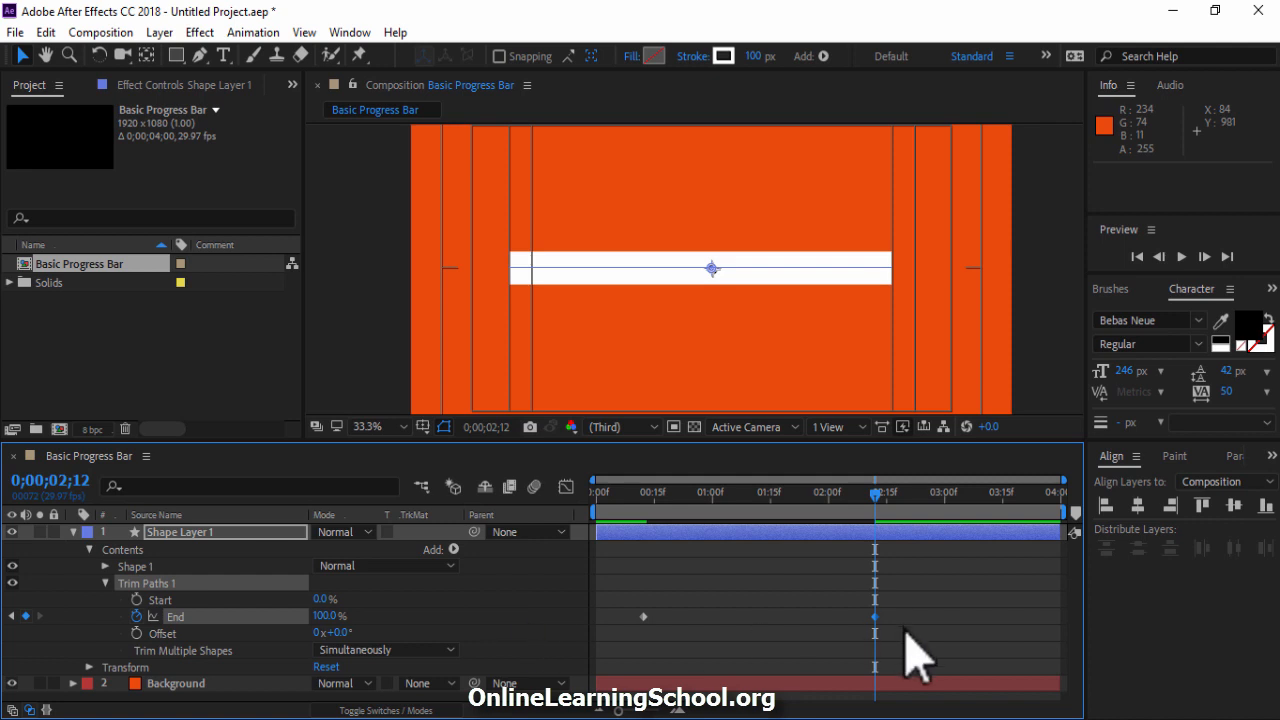
Step: Apply Easy Ease to both End keyframes of the Trim Paths
{"action": "left_click_drag", "start_coordinate": [894, 643], "coordinate": [620, 600]}
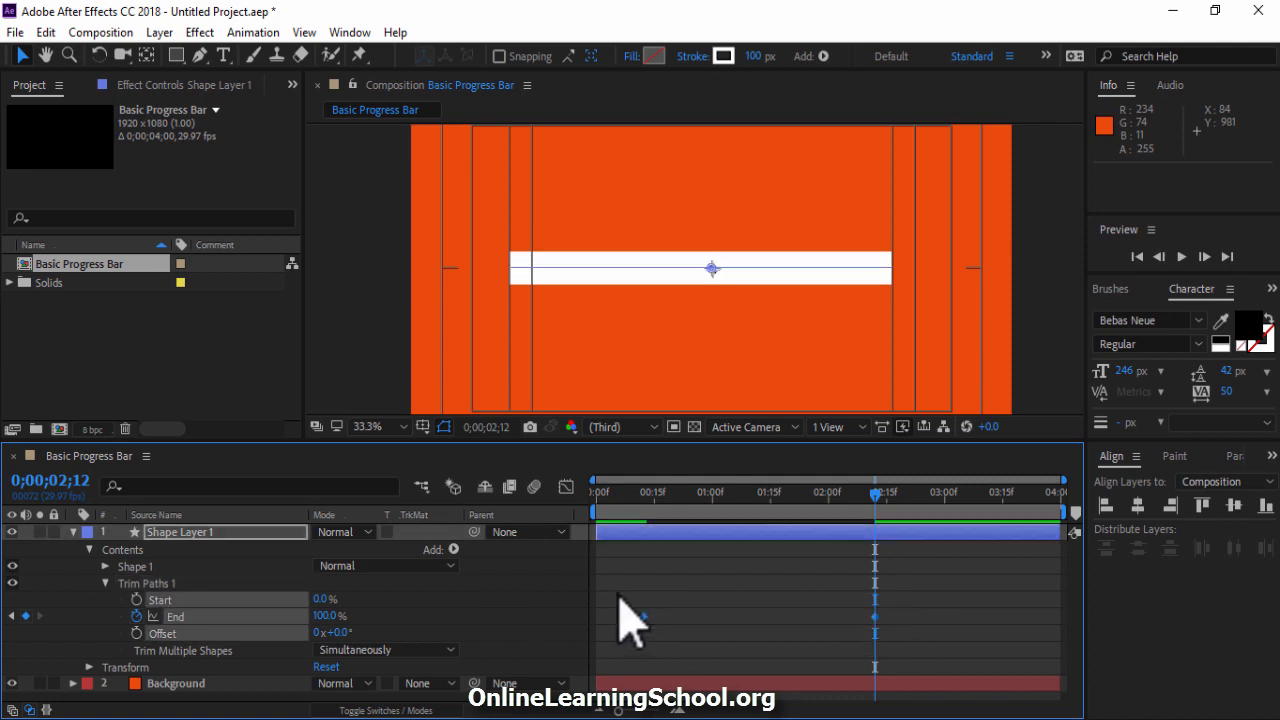
{"action": "right_click", "coordinate": [647, 617]}
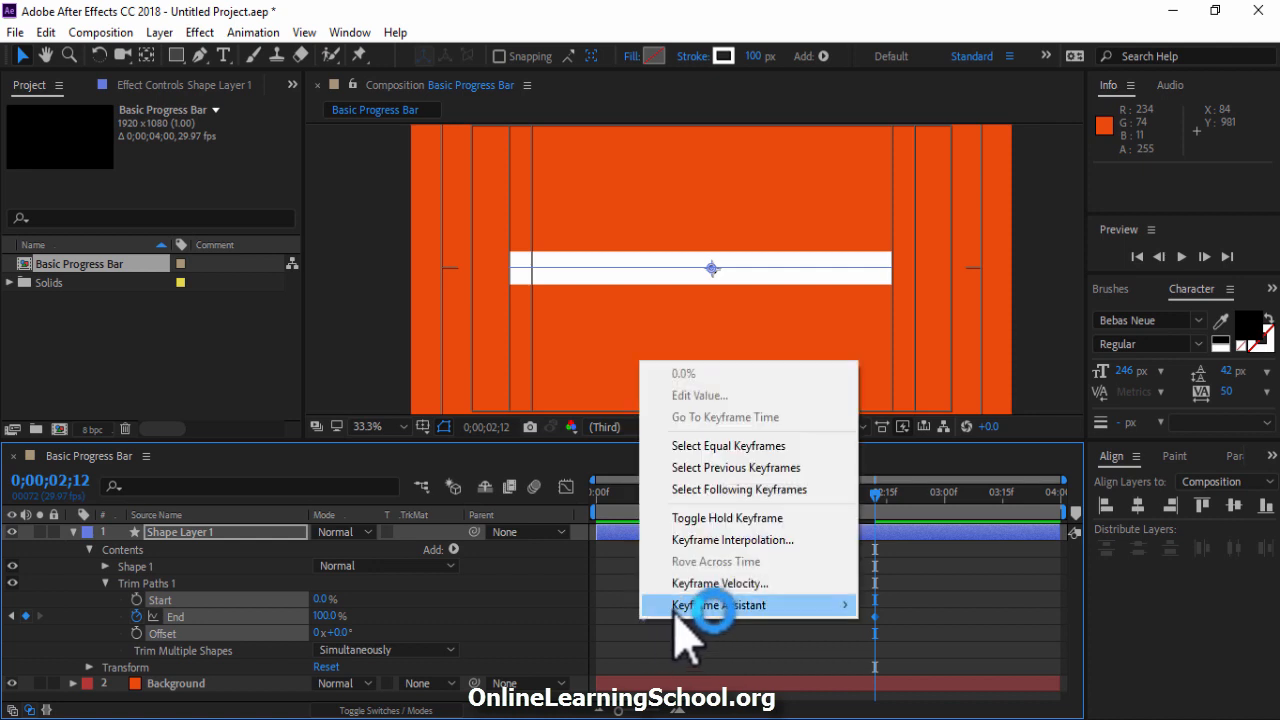
{"action": "mouse_move", "coordinate": [690, 606]}
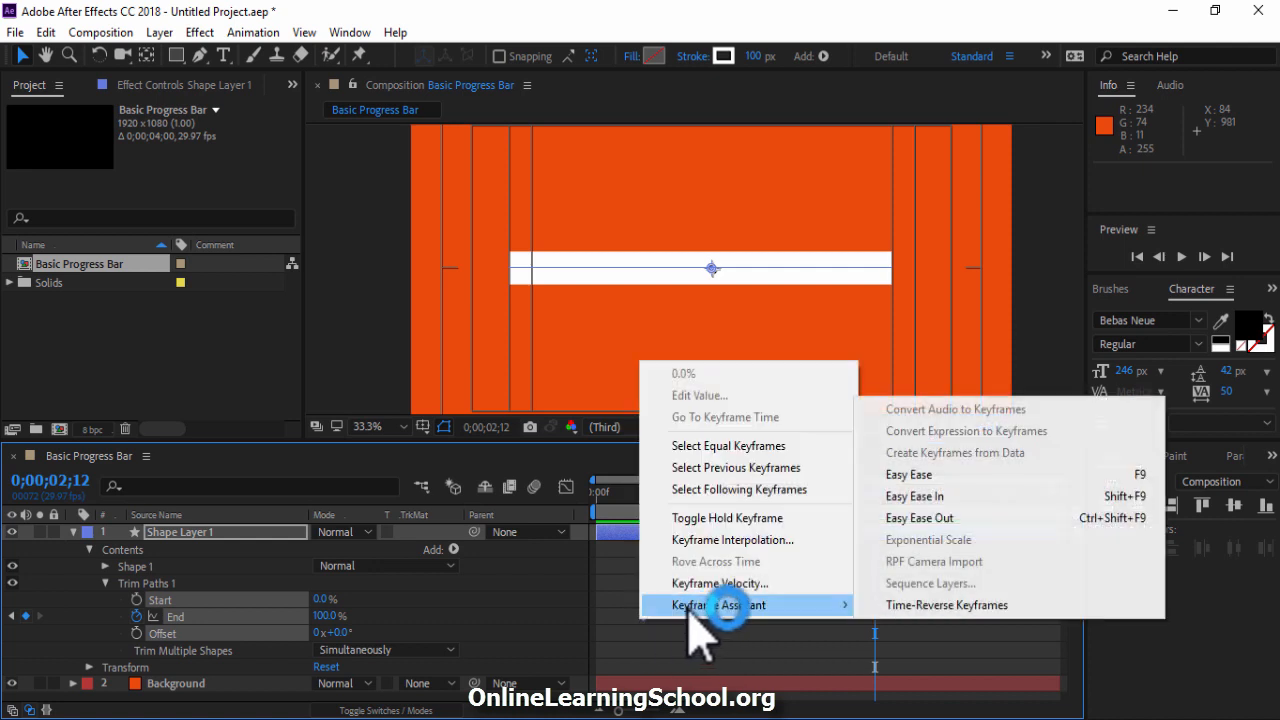
{"action": "left_click", "coordinate": [900, 474]}
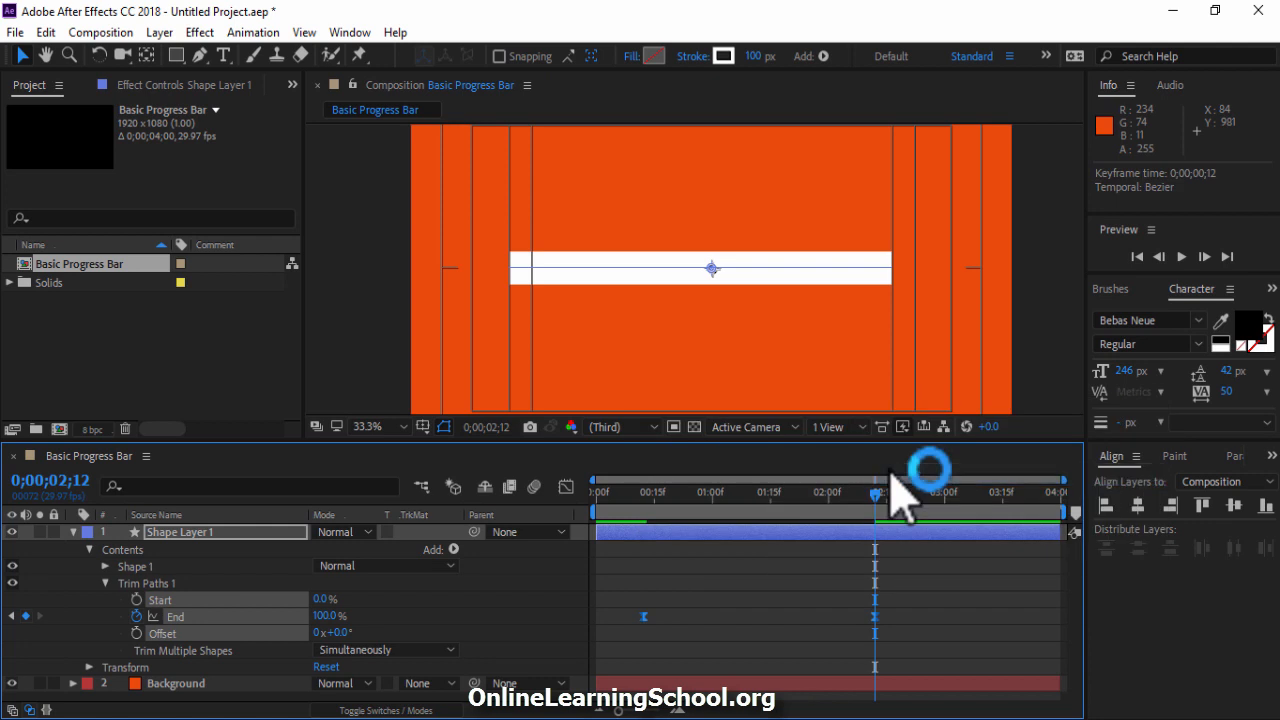
Step: Open the Graph Editor for the End keyframes and check that Edit Speed Graph is the active graph type
{"action": "left_click", "coordinate": [566, 487]}
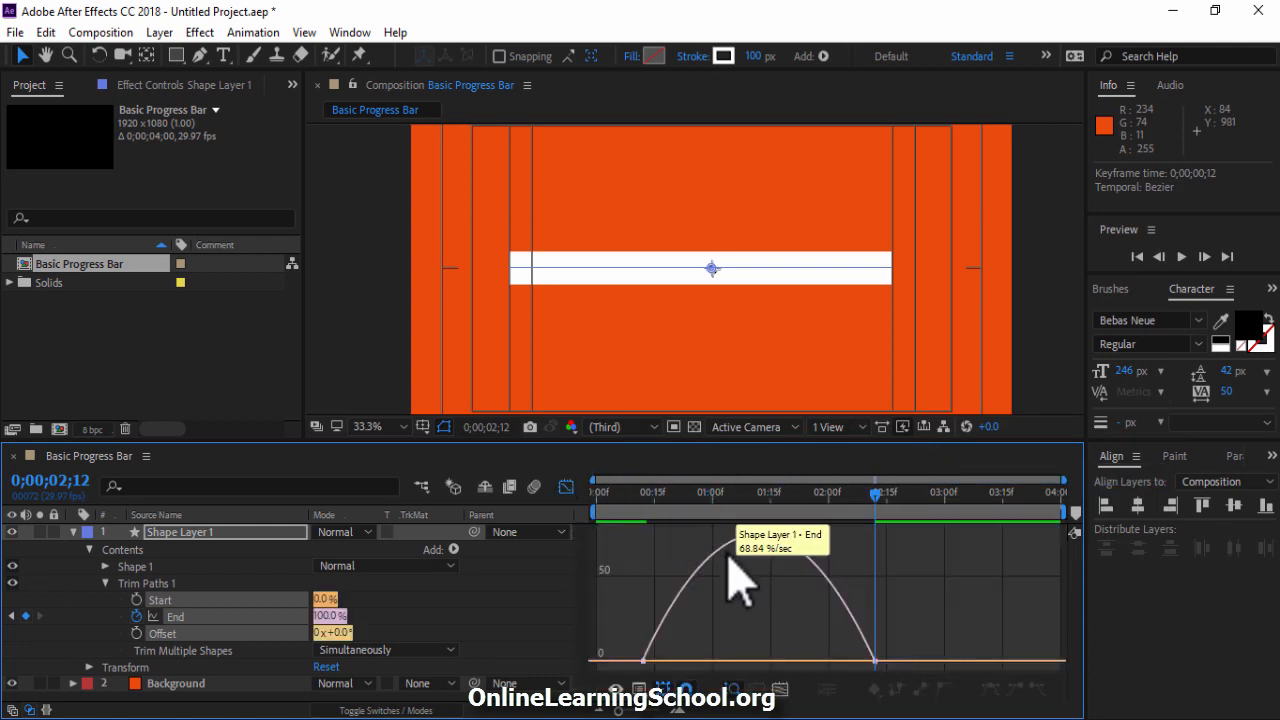
{"action": "right_click", "coordinate": [737, 584]}
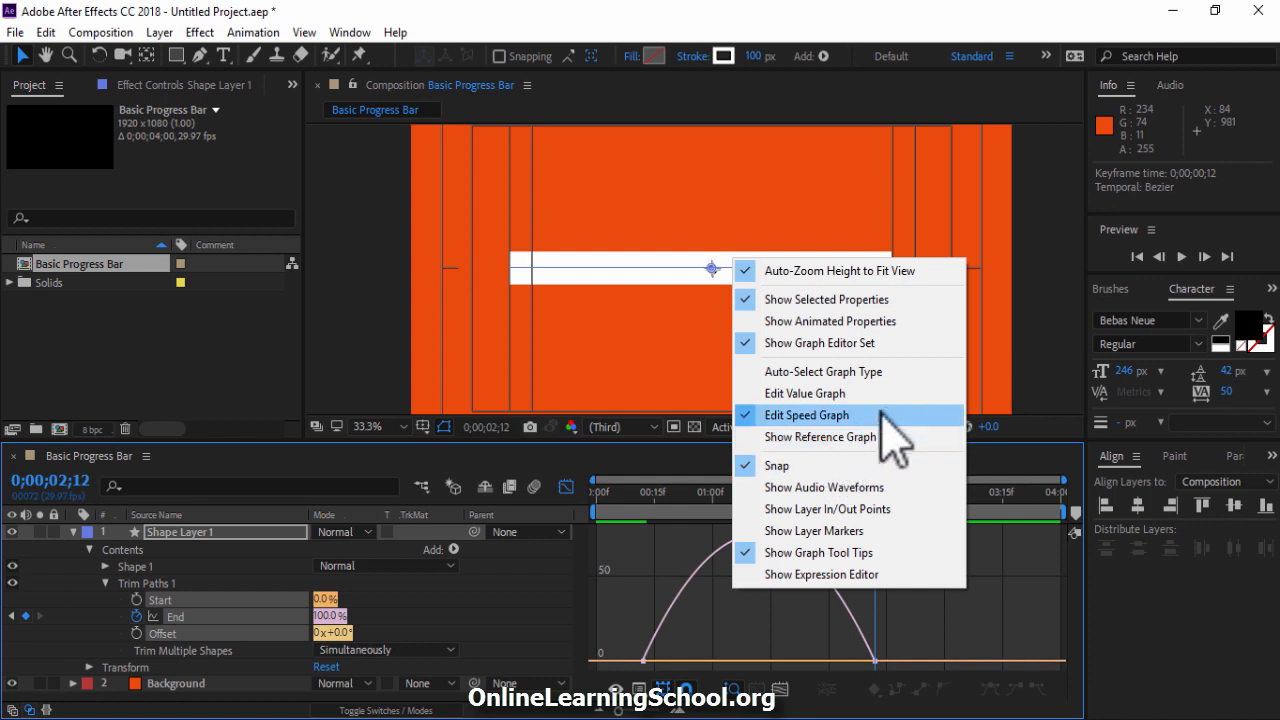
{"action": "left_click", "coordinate": [1020, 605]}
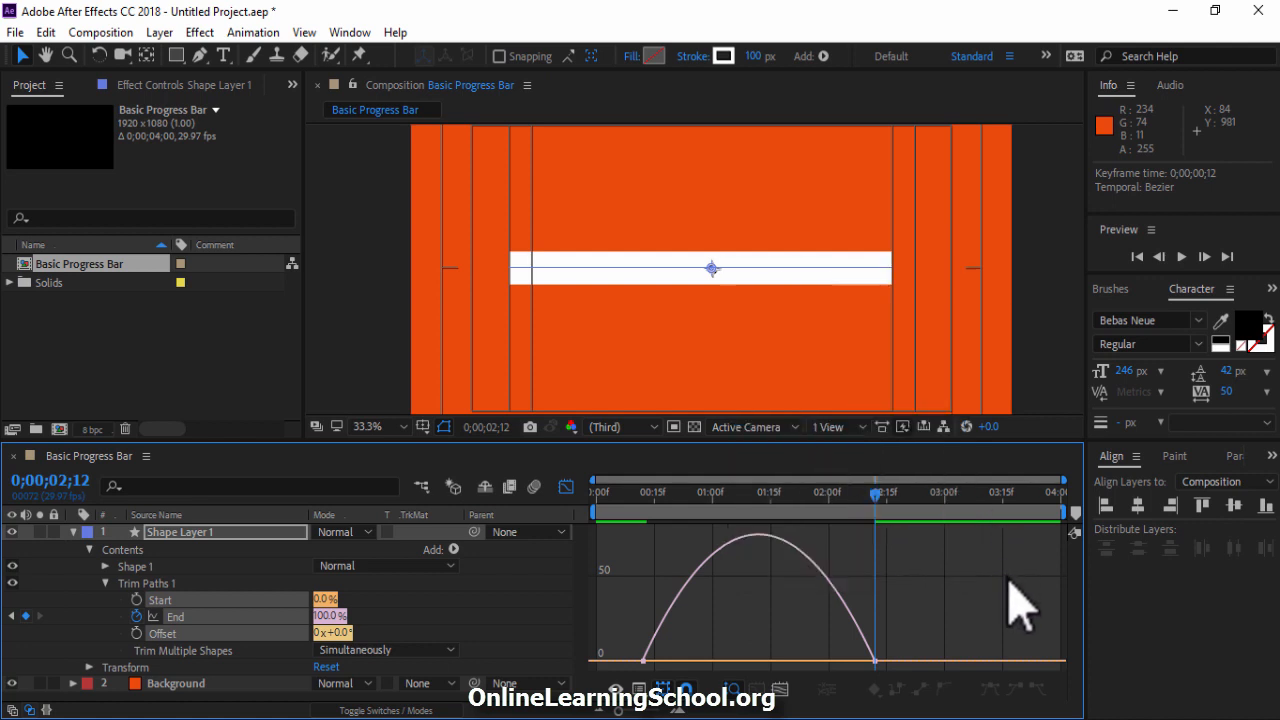
Step: Reshape the End keyframes' speed graph so the speed peaks early and eases out gradually, then return to the layer bar view
{"action": "left_click", "coordinate": [839, 661]}
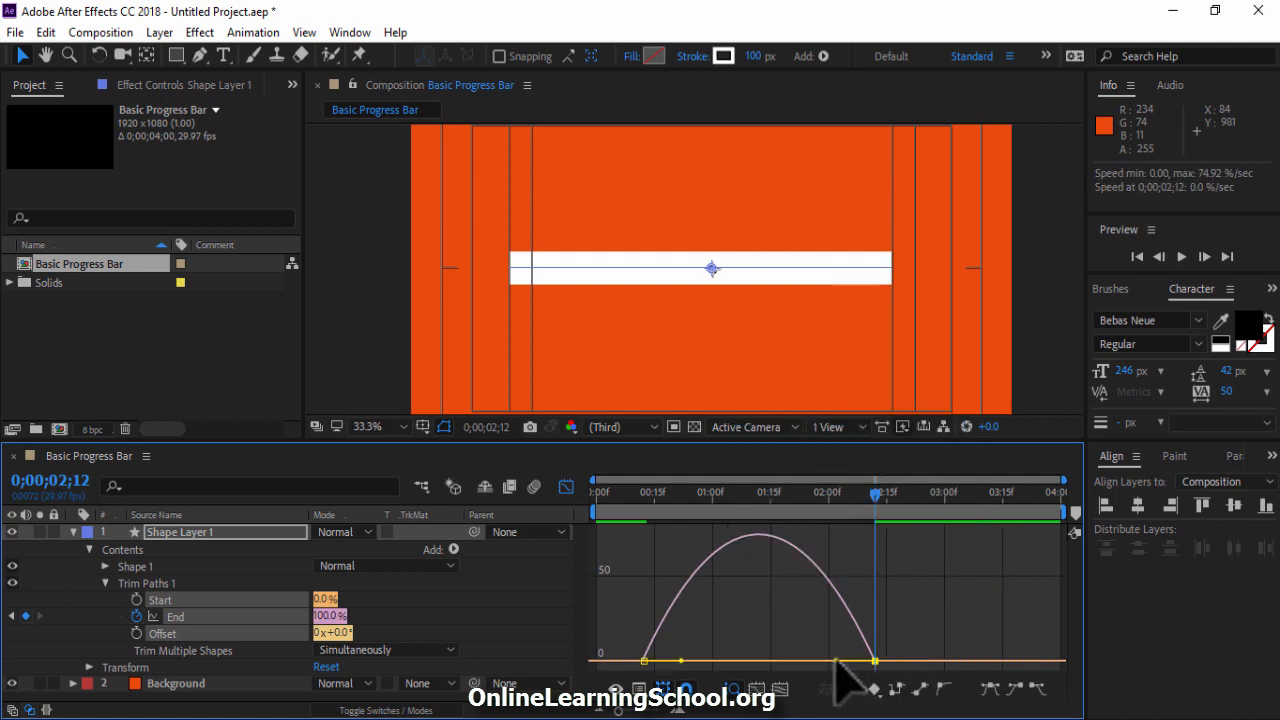
{"action": "left_click_drag", "start_coordinate": [835, 660], "coordinate": [757, 661]}
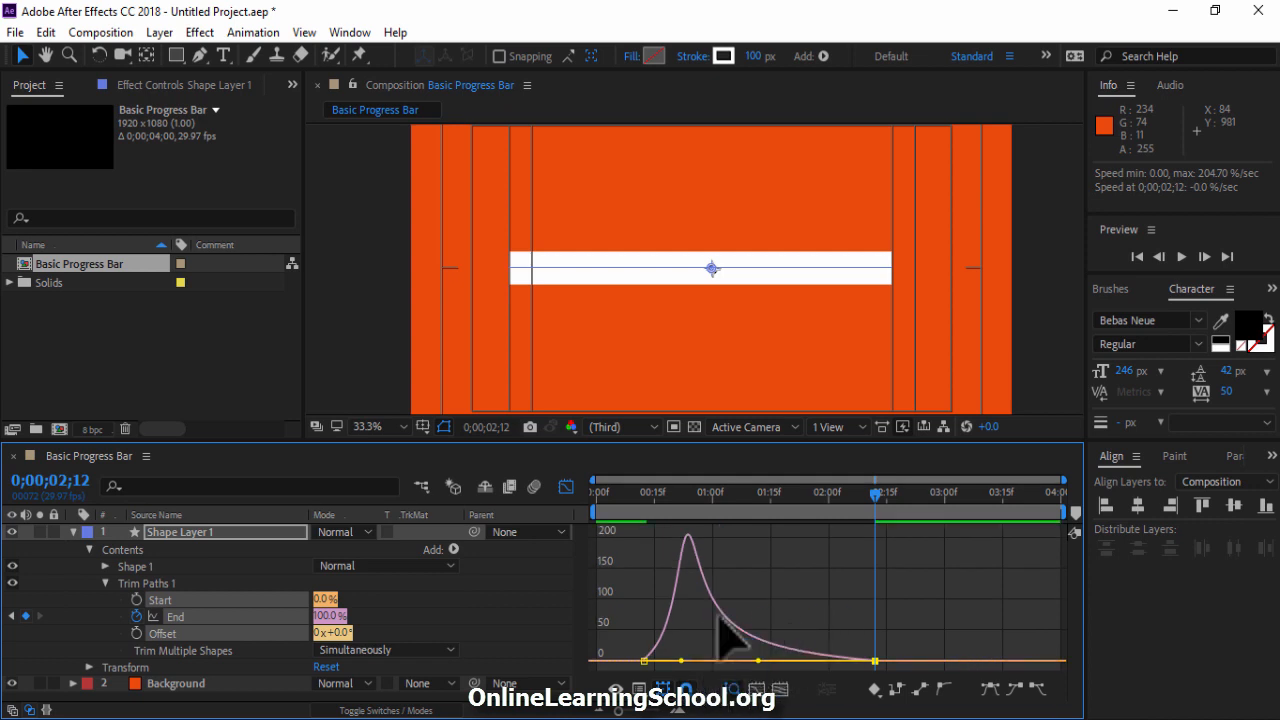
{"action": "left_click", "coordinate": [566, 488]}
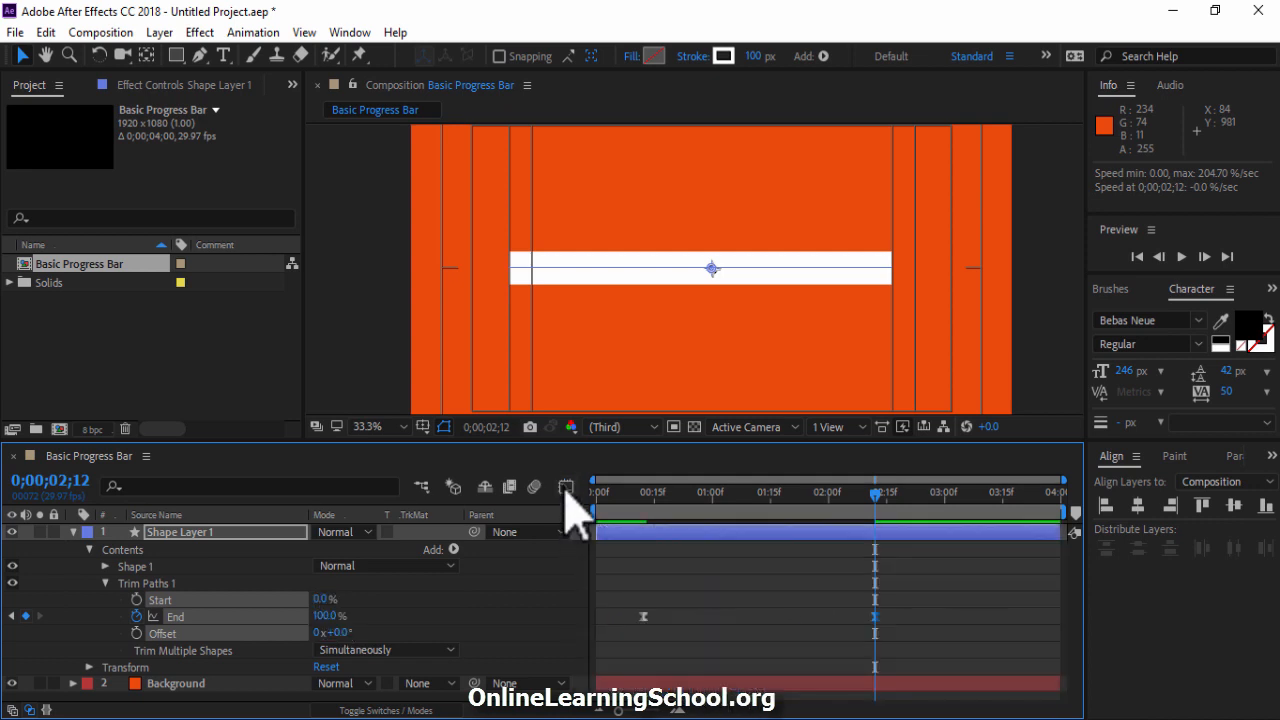
Step: Enable motion blur for Shape Layer 1 and for the composition, and collapse the layer's properties
{"action": "left_click", "coordinate": [437, 710]}
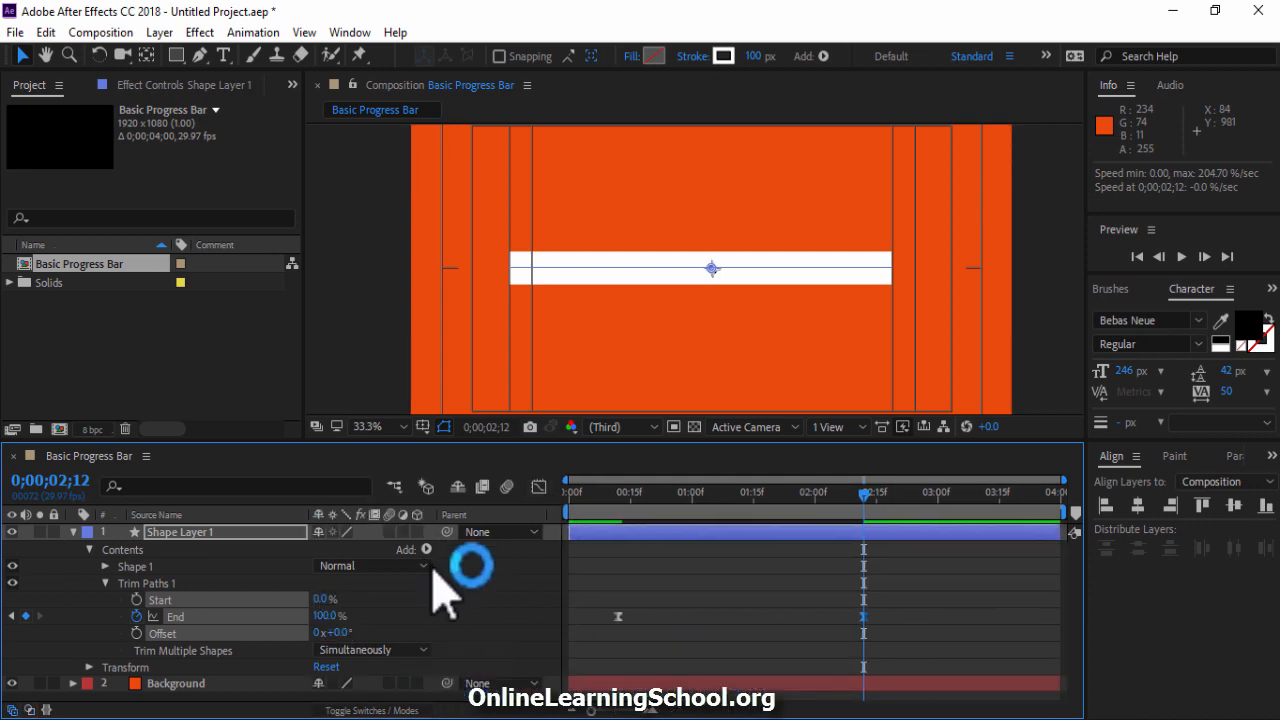
{"action": "left_click", "coordinate": [508, 488]}
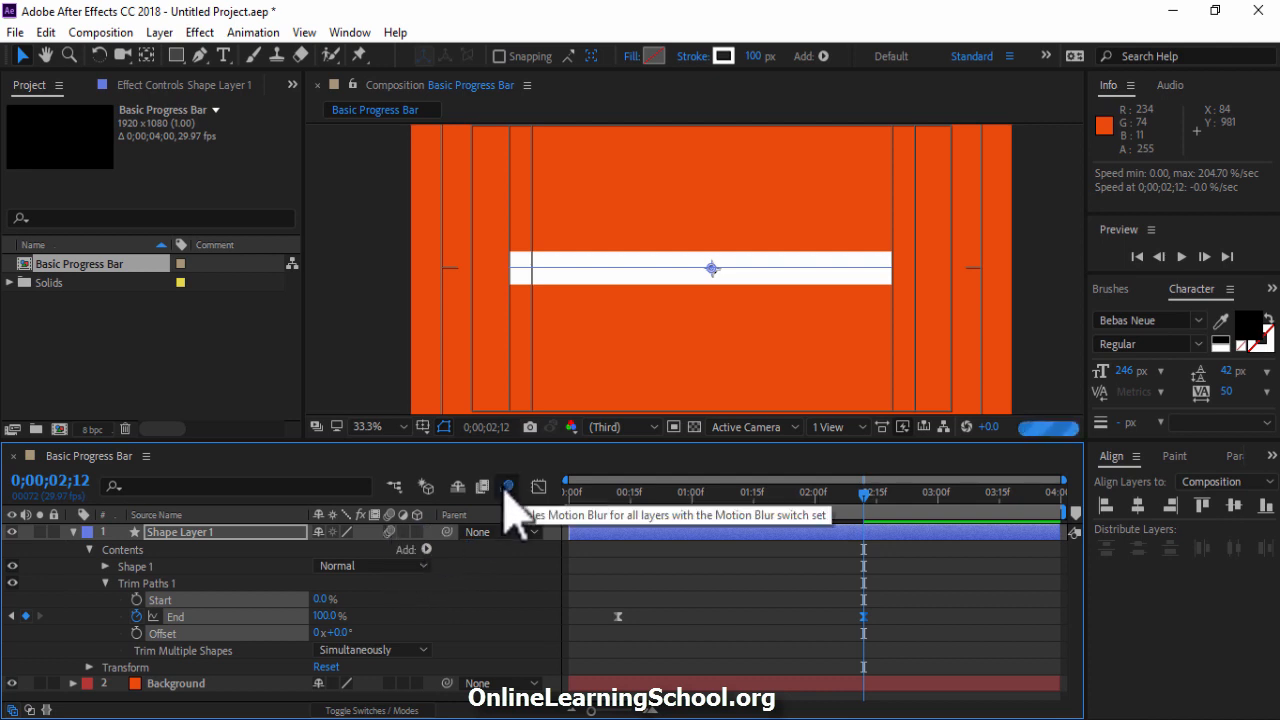
{"action": "left_click", "coordinate": [72, 532]}
Step: End the work area at 0;00;02;14 and preview the progress bar animation from the start
{"action": "left_click", "coordinate": [872, 493]}
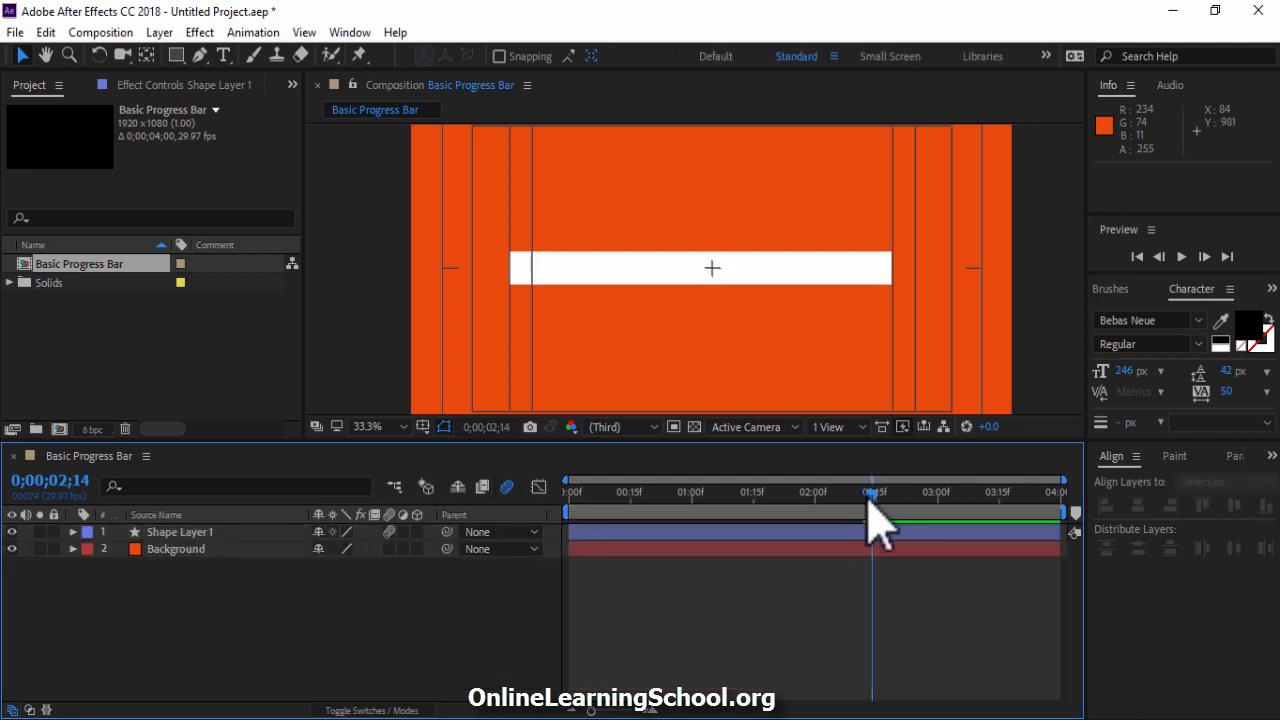
{"action": "left_click", "coordinate": [1139, 257]}
{"action": "left_click", "coordinate": [1183, 256]}
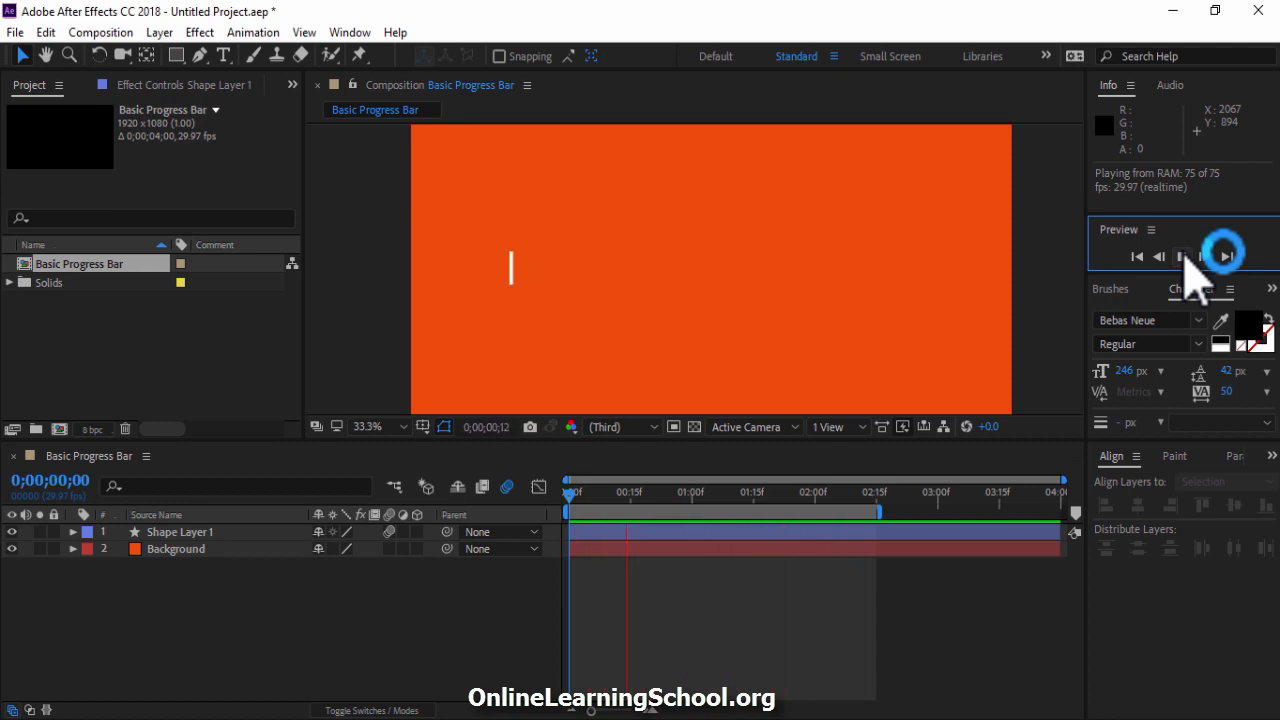
{"action": "left_click", "coordinate": [1183, 258]}
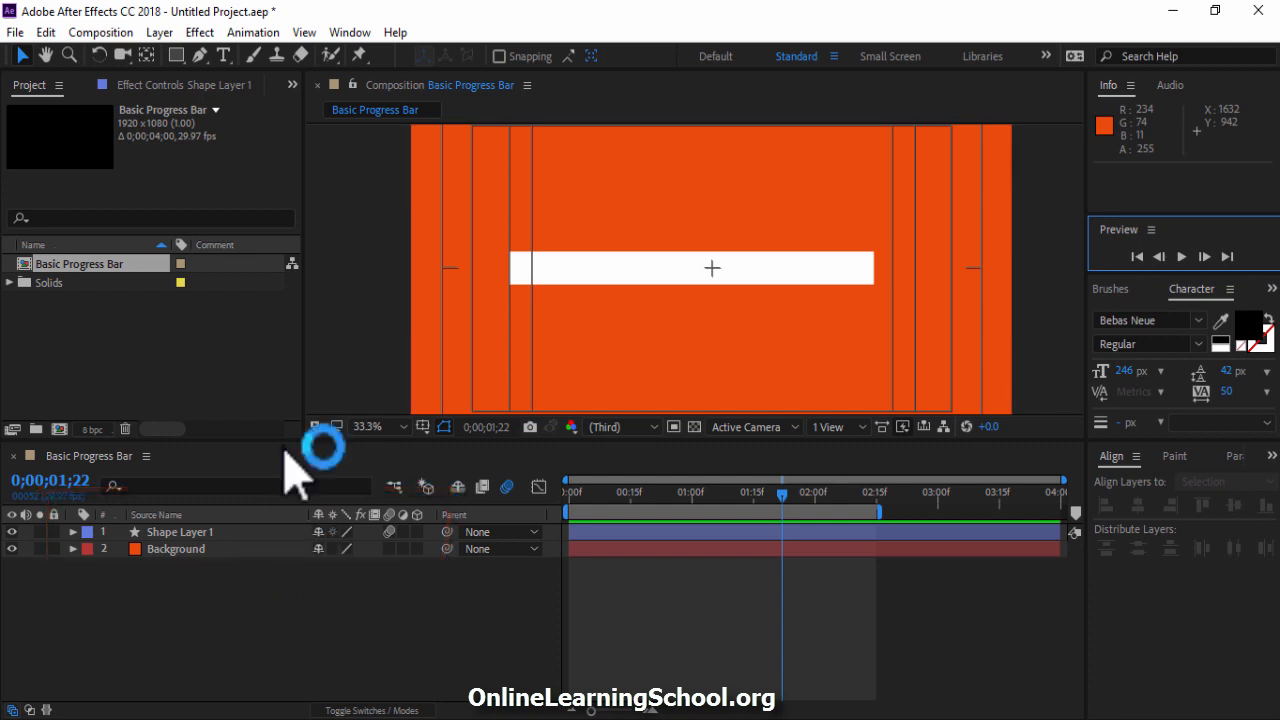
Step: At 0;00;02;14, draw a rectangle with no fill and a 3 px white stroke as a frame around the full bar
{"action": "left_click", "coordinate": [176, 56]}
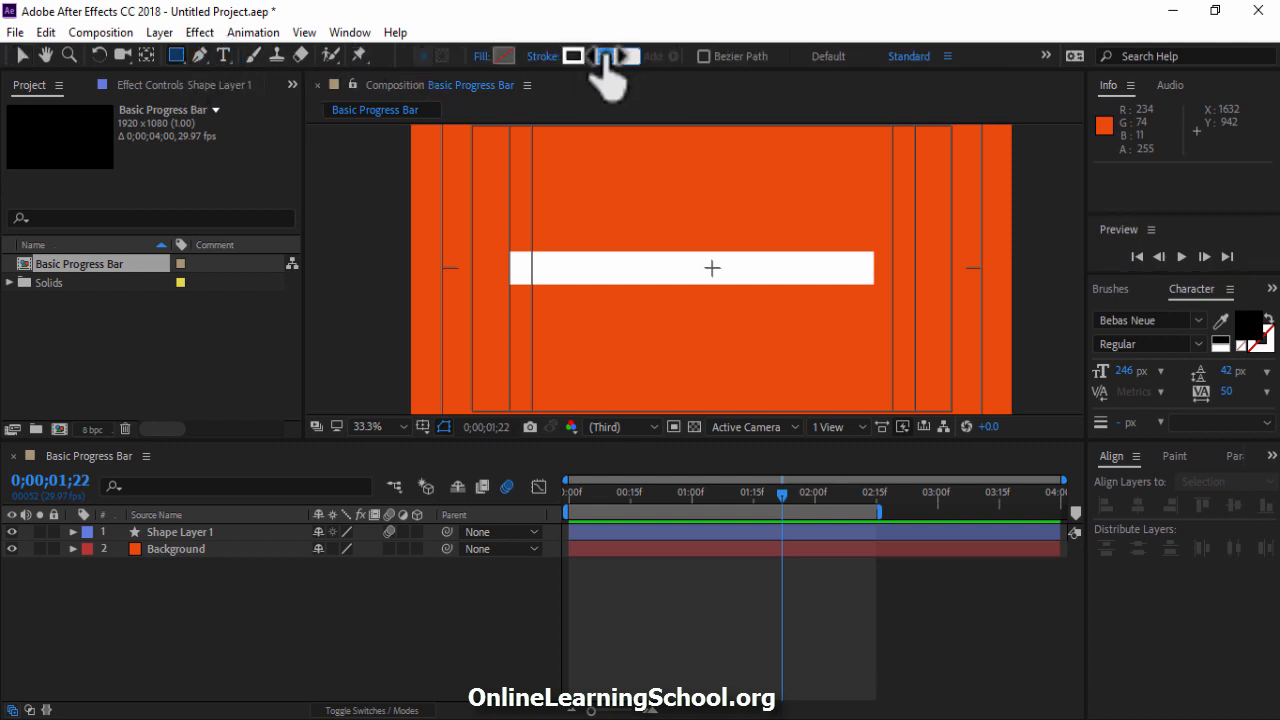
{"action": "left_click_drag", "start_coordinate": [782, 492], "coordinate": [872, 494]}
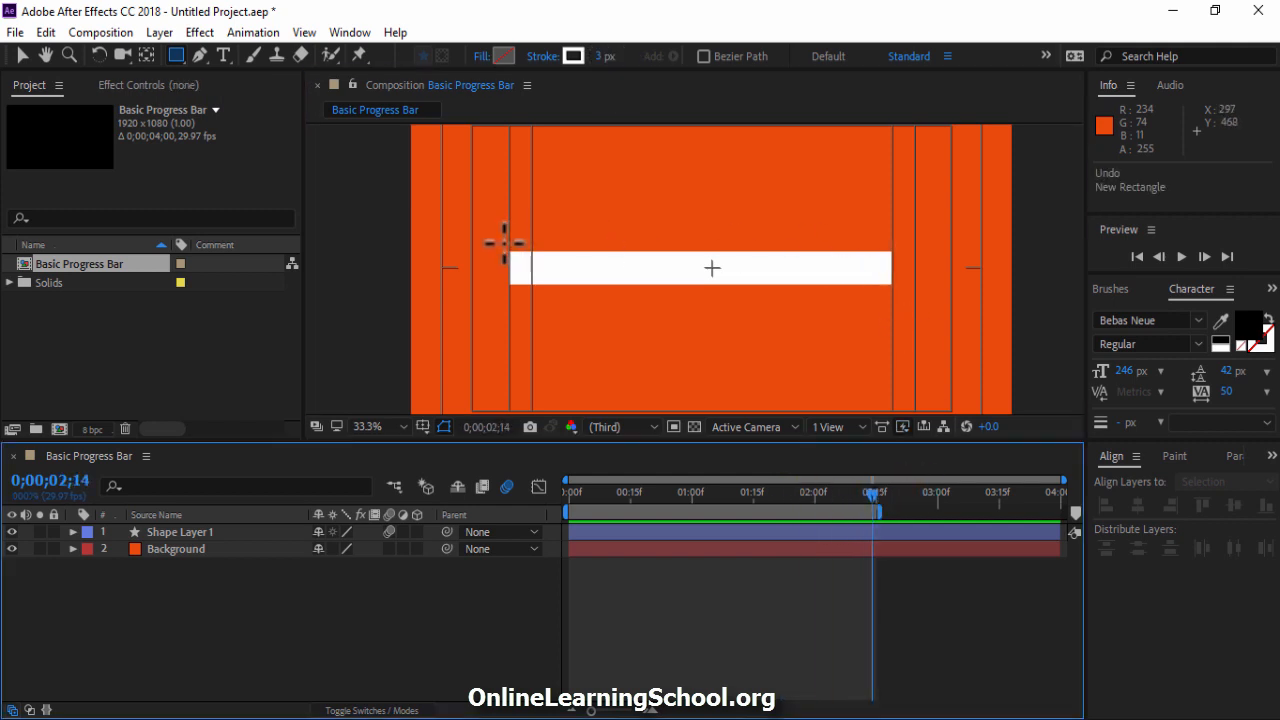
{"action": "left_click_drag", "start_coordinate": [505, 243], "coordinate": [895, 291]}
{"action": "left_click", "coordinate": [22, 55]}
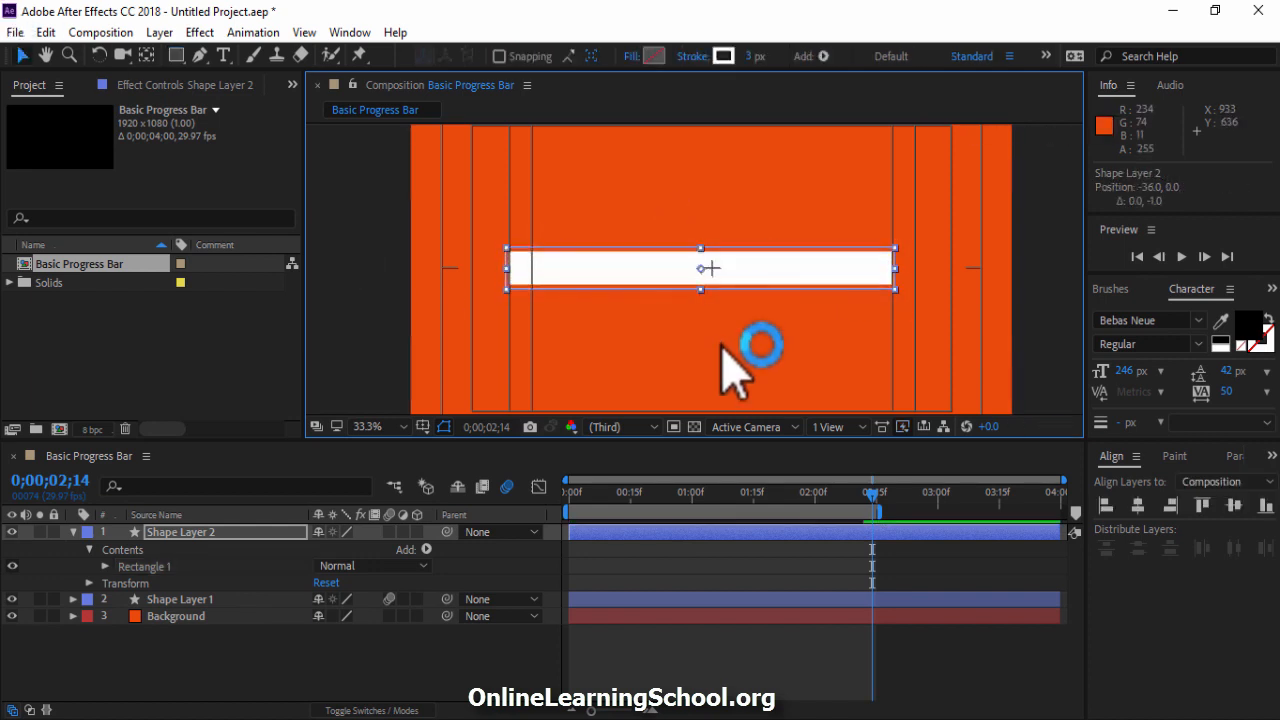
{"action": "left_click", "coordinate": [727, 360]}
{"action": "left_click", "coordinate": [638, 652]}
Step: Preview the animation of the bar filling inside its outline
{"action": "left_click", "coordinate": [1182, 257]}
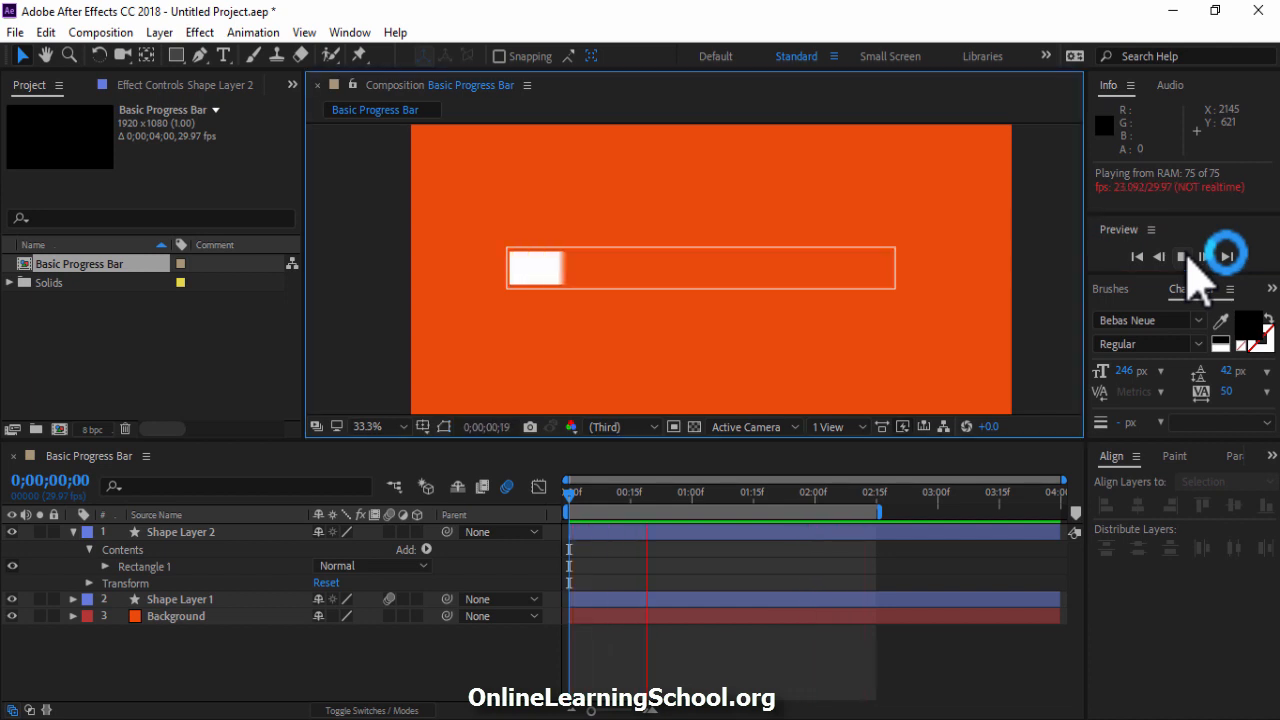
{"action": "left_click", "coordinate": [1184, 257]}
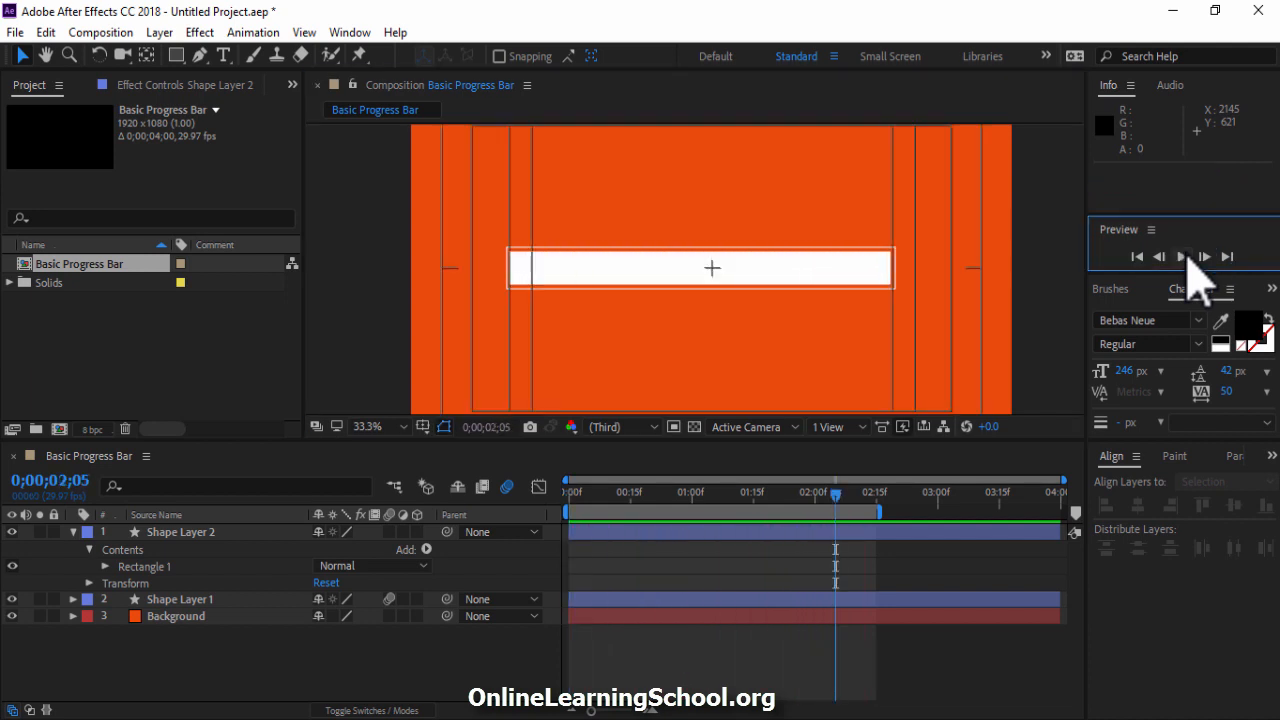
{"action": "left_click", "coordinate": [455, 667]}
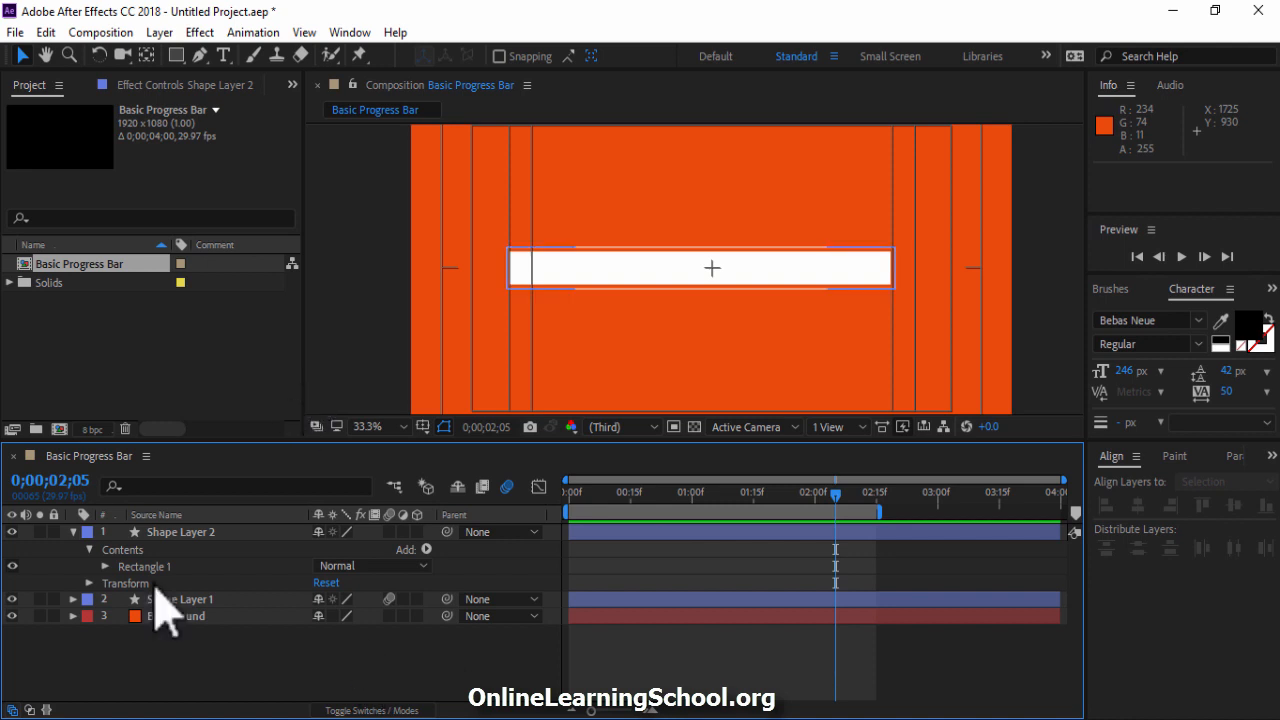
Step: Collapse Shape Layer 2 and create a new empty text layer above it
{"action": "left_click", "coordinate": [73, 532]}
{"action": "right_click", "coordinate": [200, 628]}
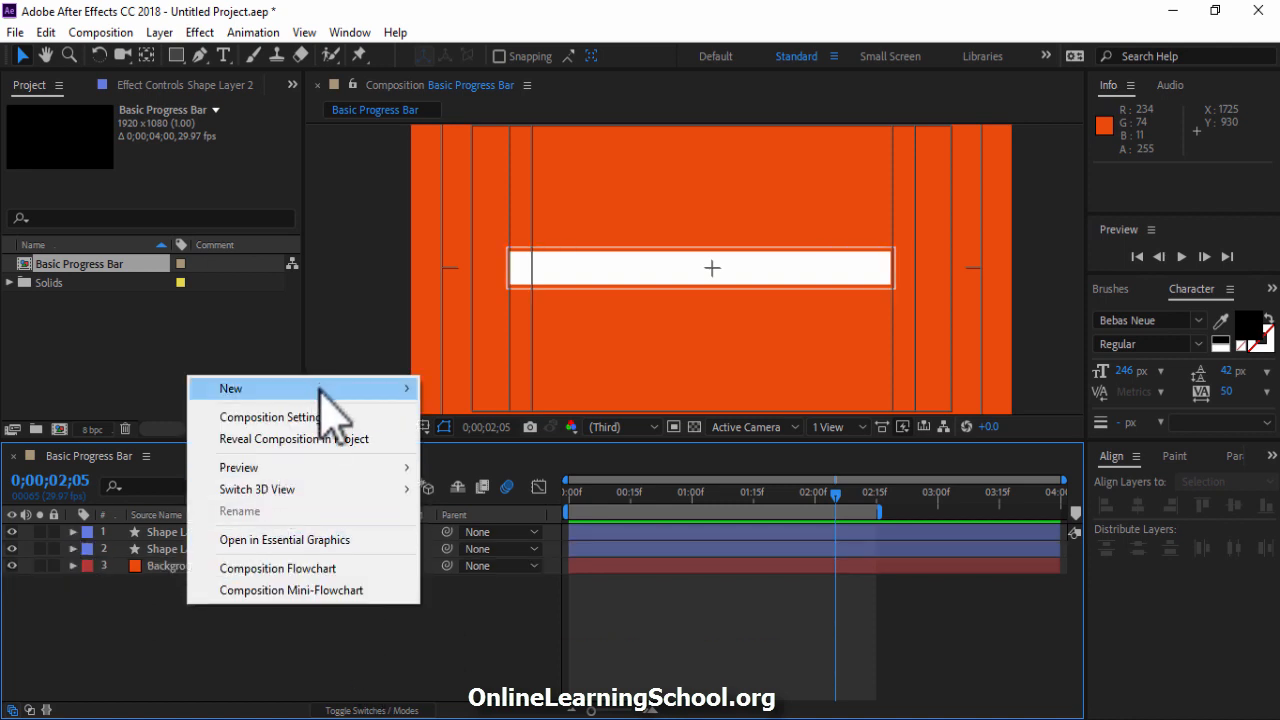
{"action": "mouse_move", "coordinate": [328, 400]}
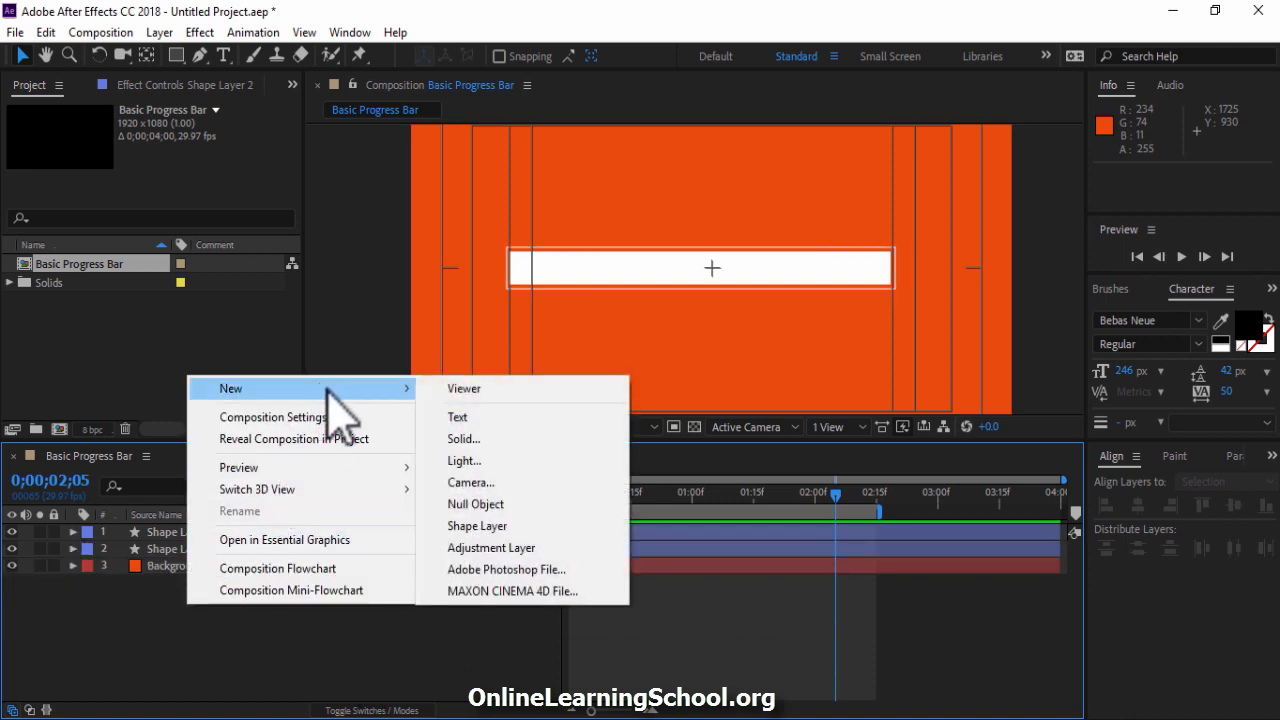
{"action": "left_click", "coordinate": [505, 422]}
{"action": "left_click_drag", "start_coordinate": [289, 532], "coordinate": [588, 462]}
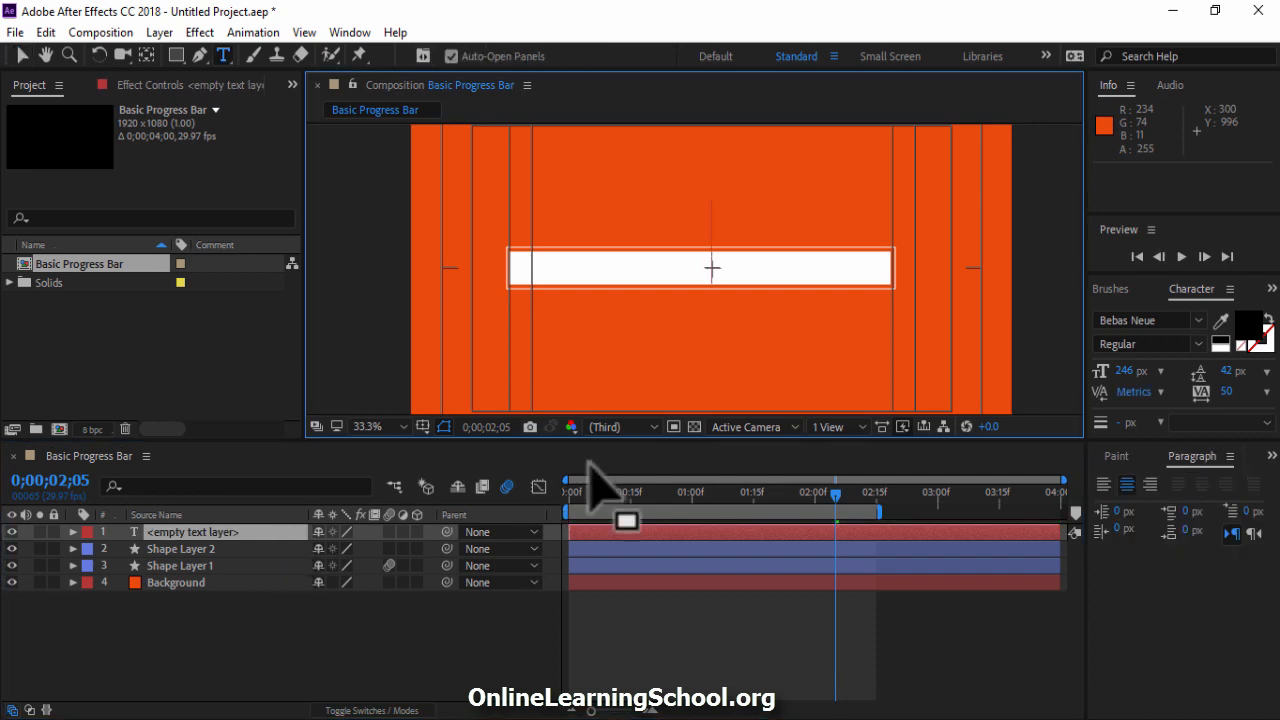
Step: Search the effects for "slider cont" and apply Slider Control to the empty text layer
{"action": "left_click", "coordinate": [1271, 288]}
{"action": "left_click", "coordinate": [1250, 338]}
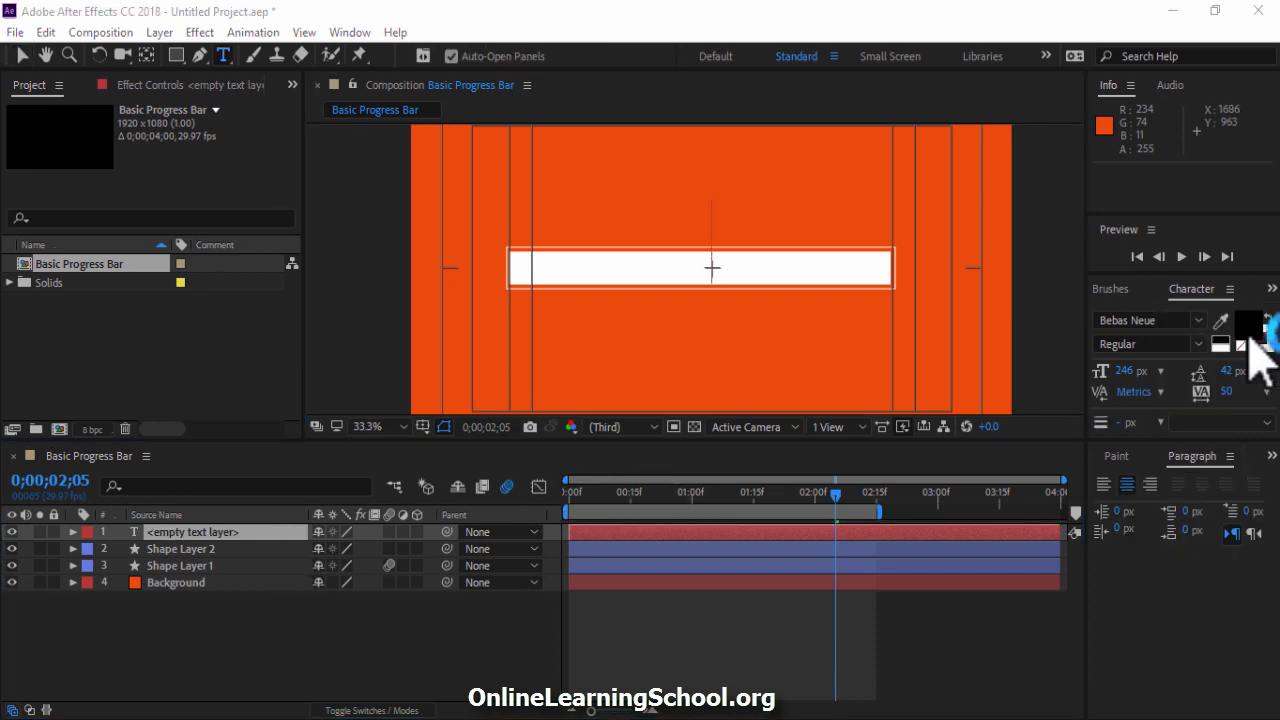
{"action": "left_click", "coordinate": [1152, 314]}
{"action": "type", "text": "sl"}
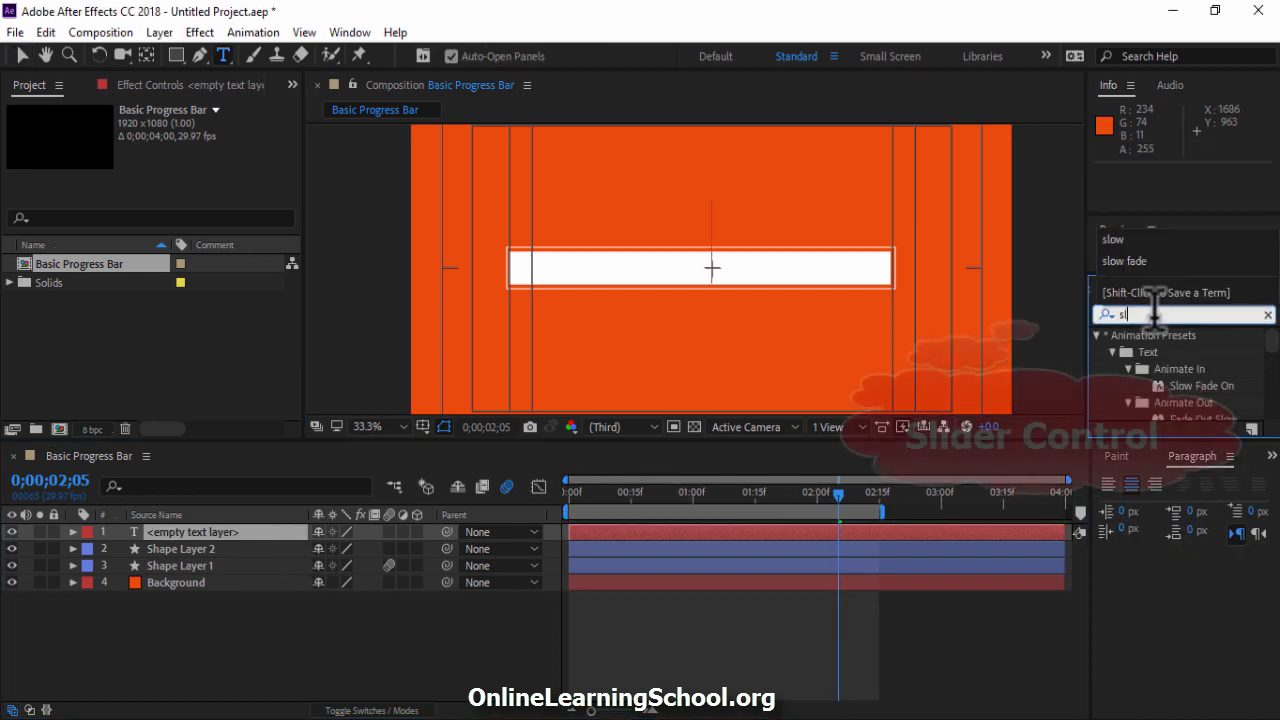
{"action": "type", "text": "ider cont"}
{"action": "left_click_drag", "start_coordinate": [1165, 352], "coordinate": [284, 532]}
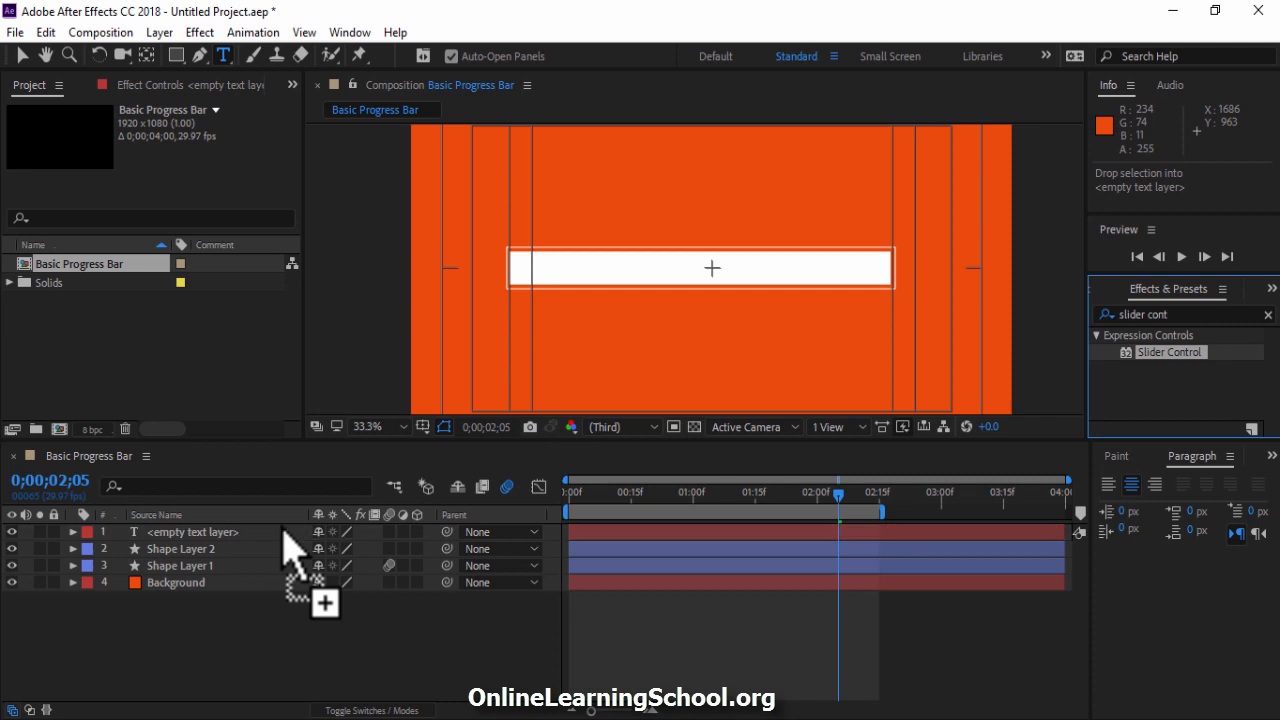
{"action": "left_click", "coordinate": [240, 542]}
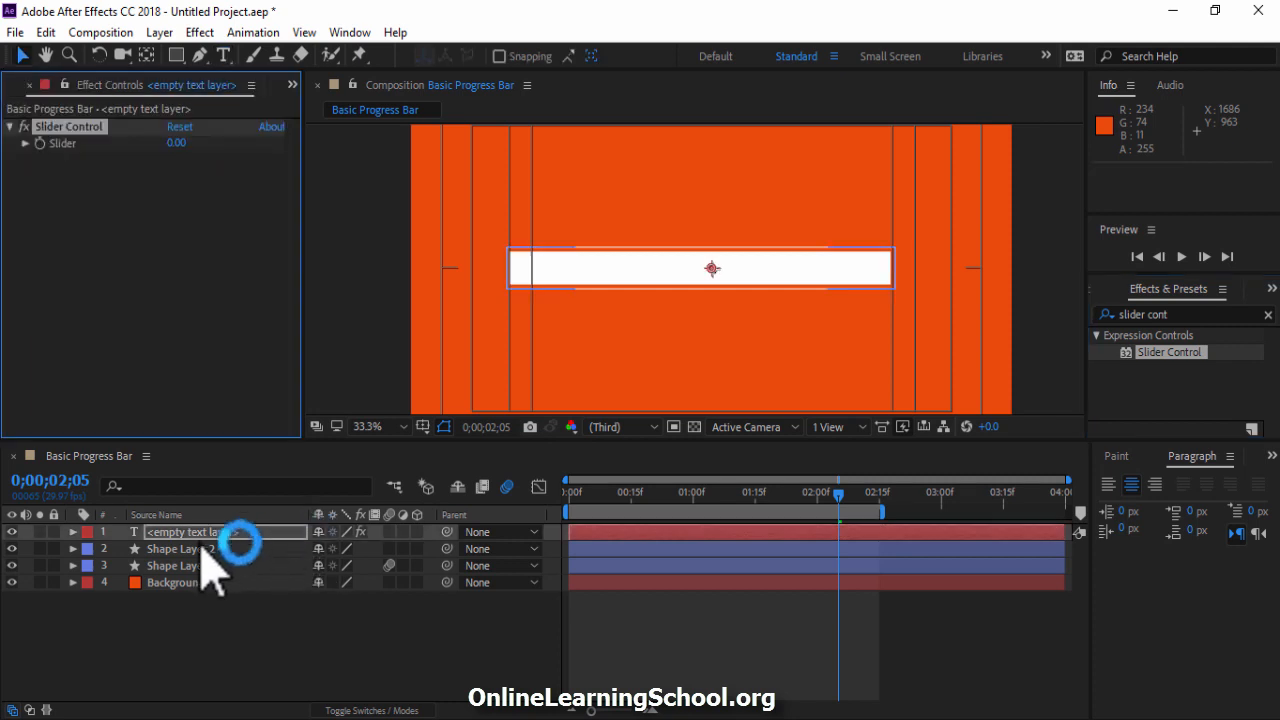
Step: Enable an expression on the text layer's Source Text and link it to the Slider property of its Slider Control
{"action": "left_click", "coordinate": [72, 532]}
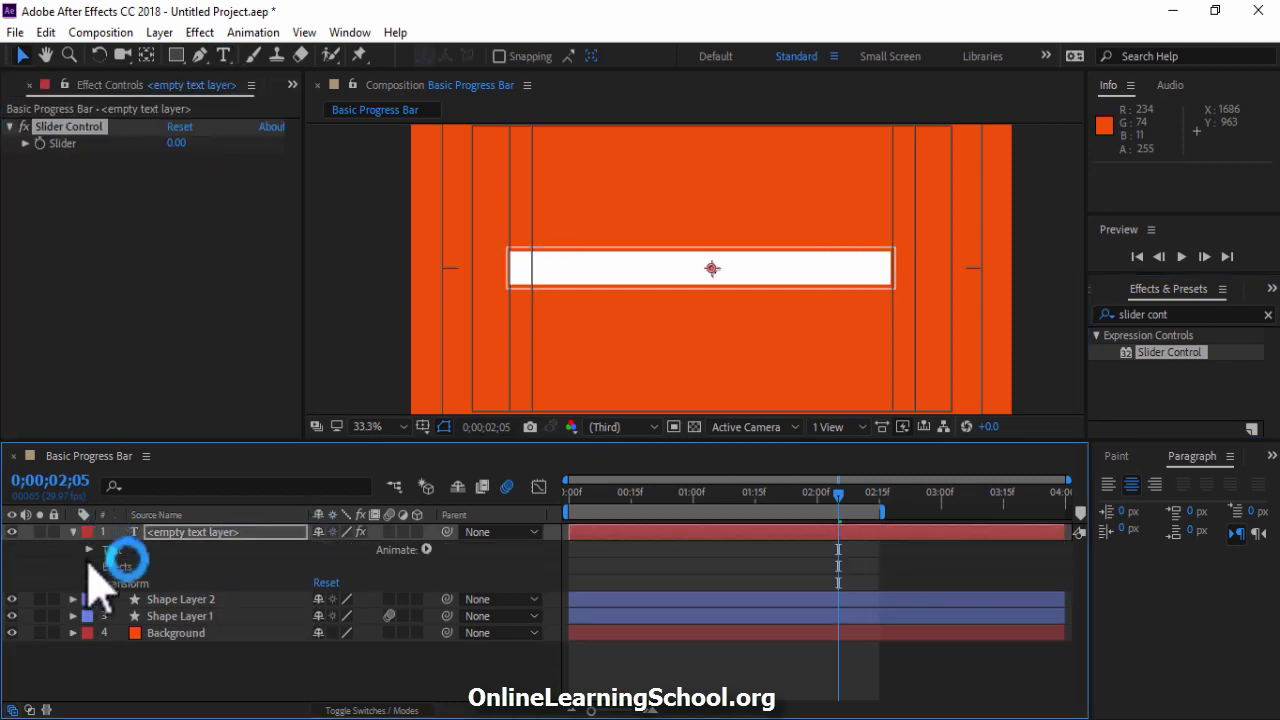
{"action": "left_click", "coordinate": [89, 550]}
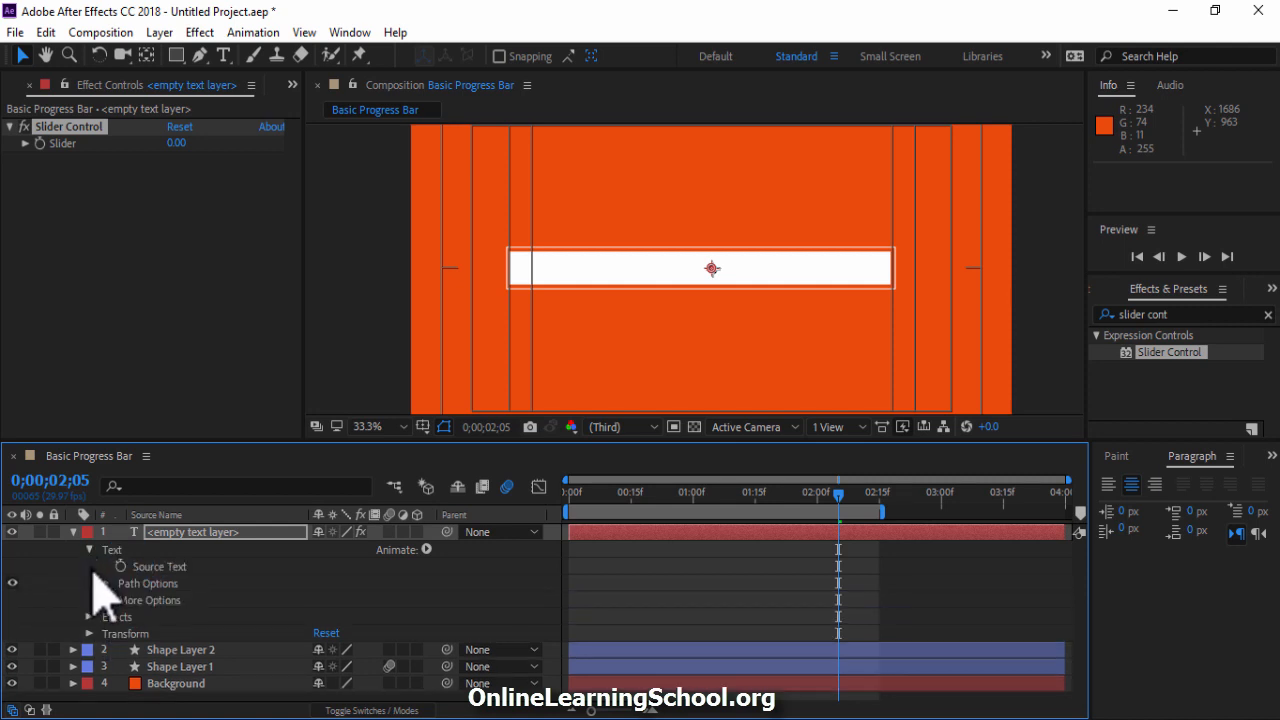
{"action": "left_click", "coordinate": [89, 617]}
{"action": "left_click", "coordinate": [107, 633]}
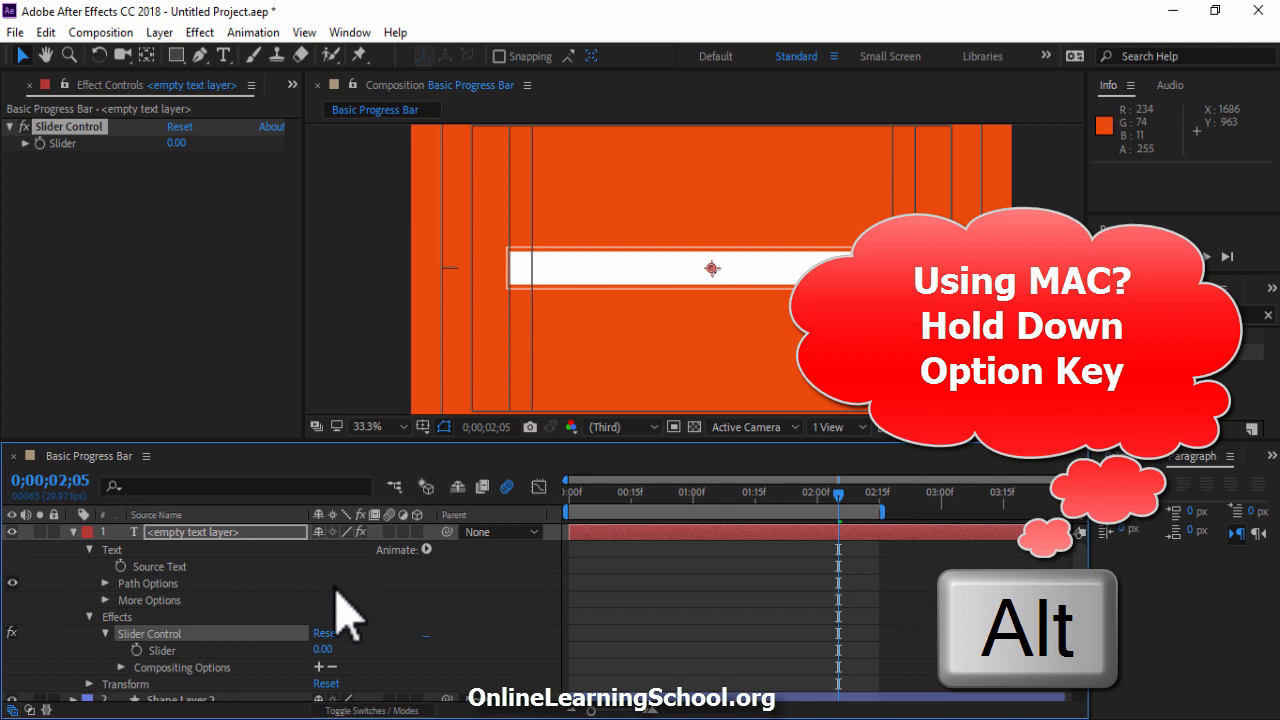
{"action": "left_click", "coordinate": [120, 567], "text": "alt"}
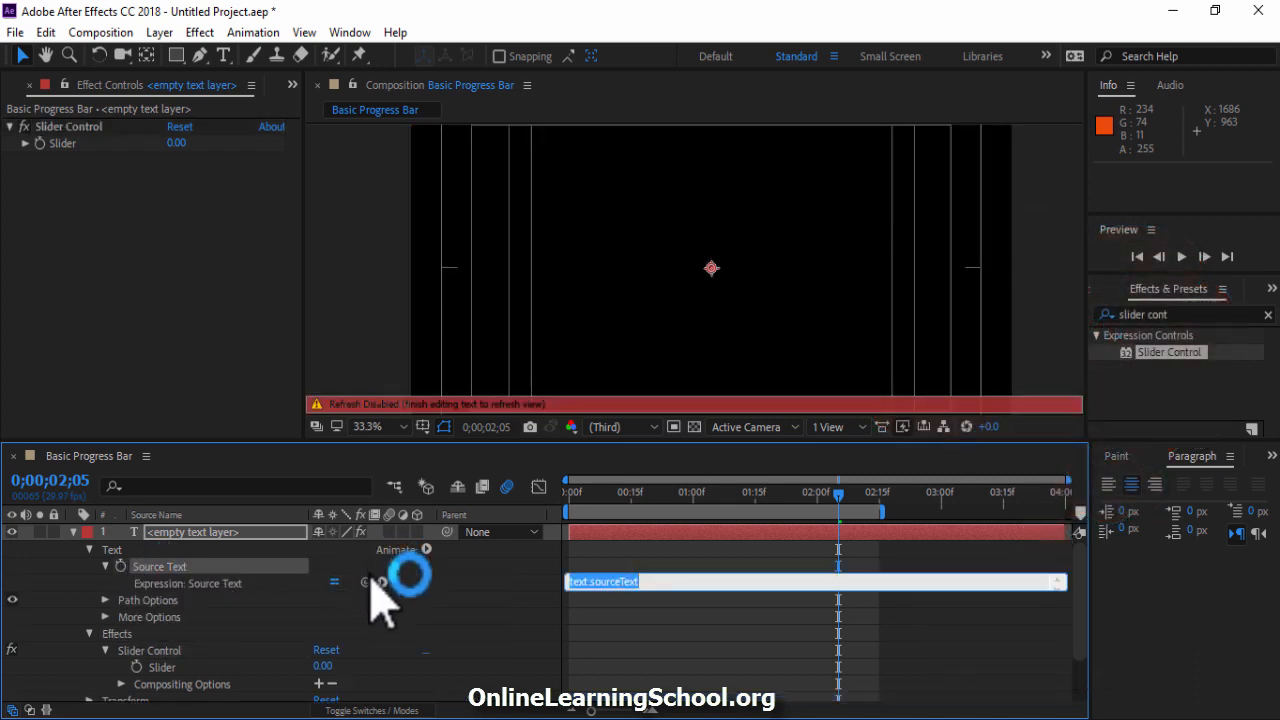
{"action": "left_click_drag", "start_coordinate": [370, 584], "coordinate": [178, 674]}
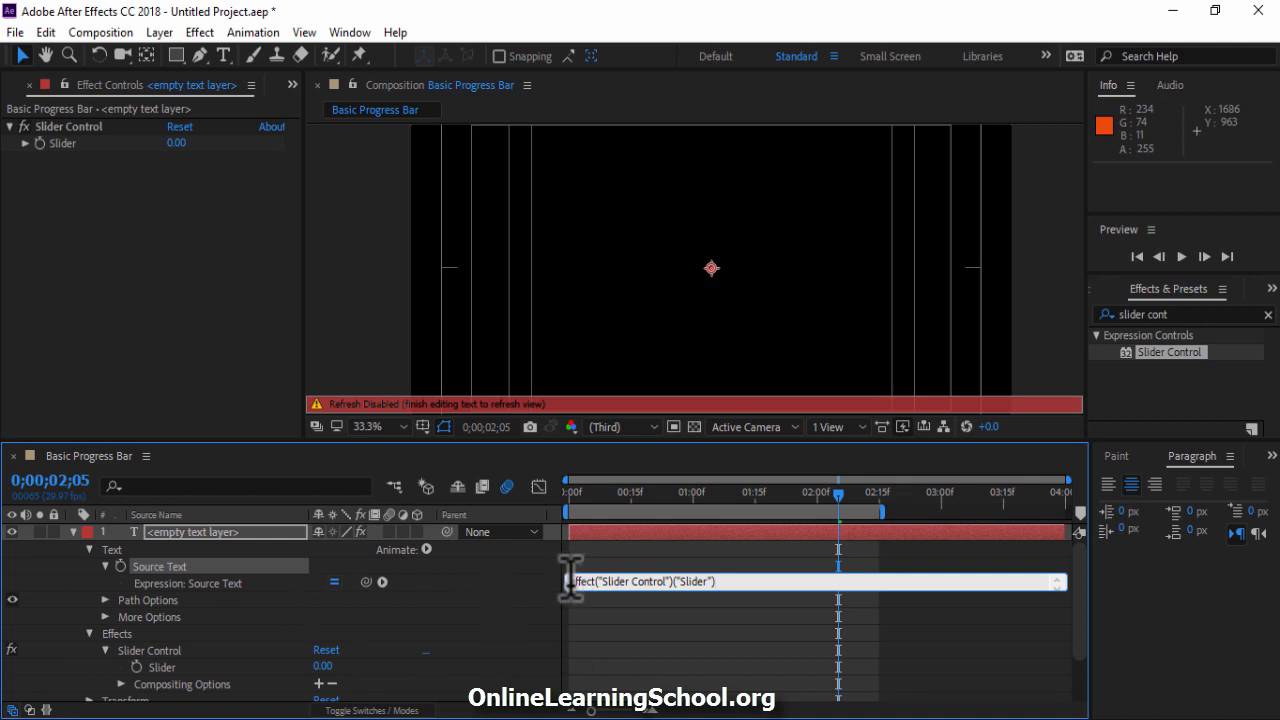
Step: Wrap the Source Text expression in rounding so it reads Math.round(effect("Slider Control")("Slider"))
{"action": "type", "text": "Math.round("}
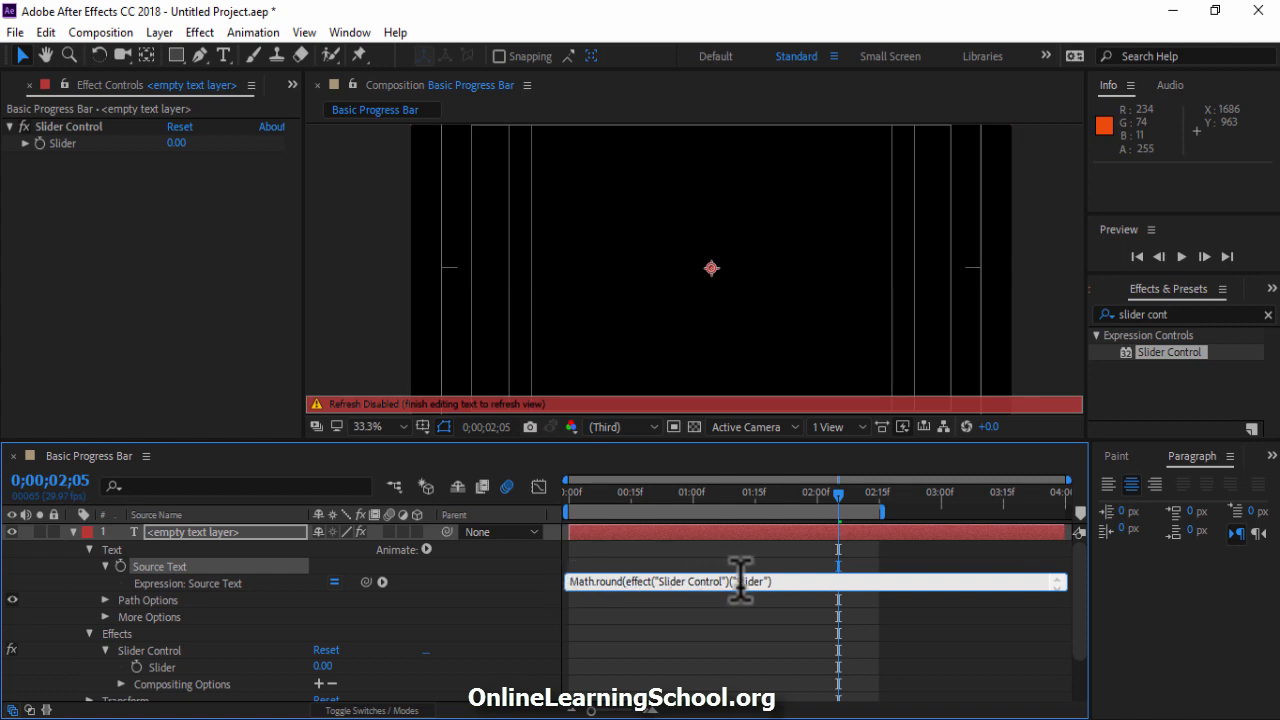
{"action": "left_click", "coordinate": [812, 556]}
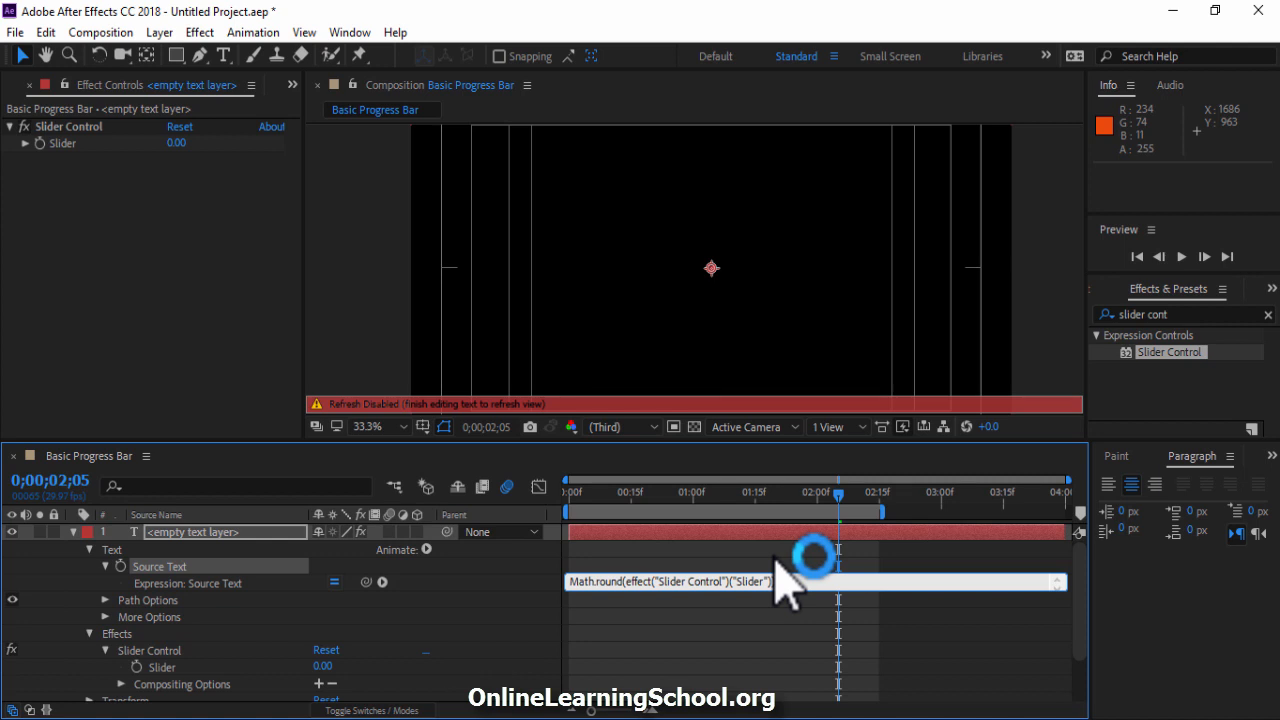
{"action": "left_click", "coordinate": [777, 562]}
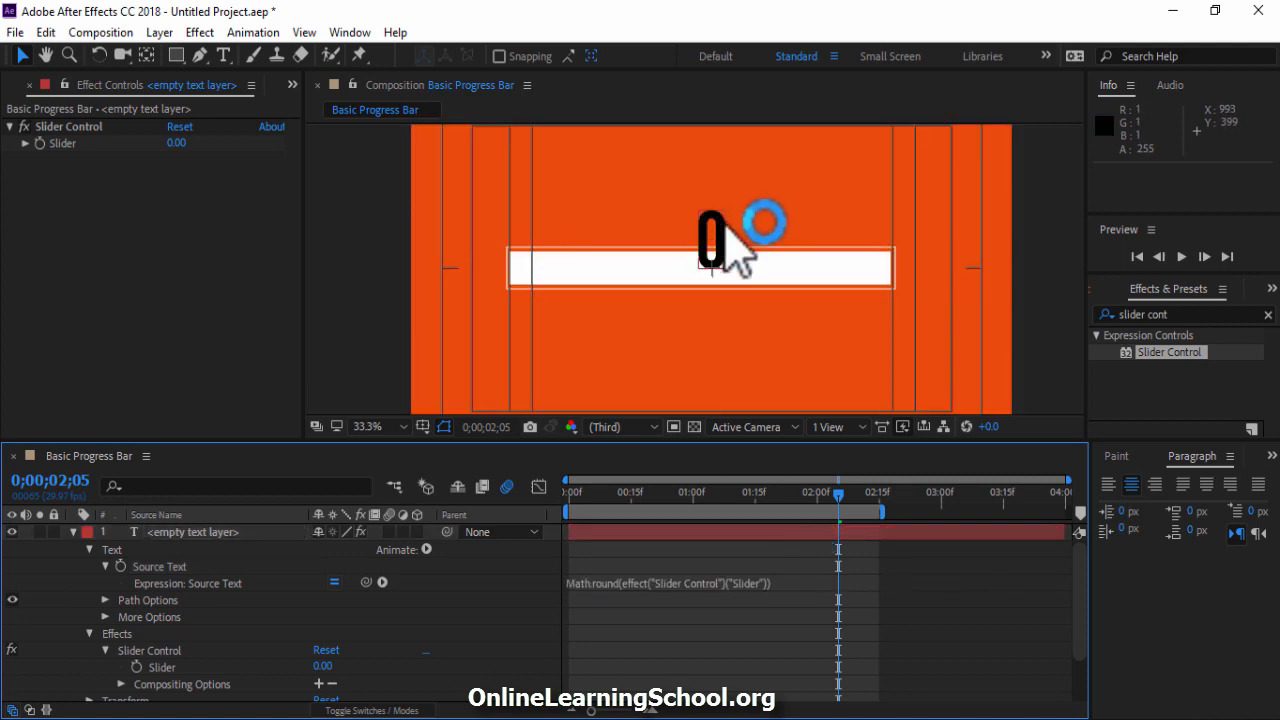
Step: Move the counter text just above the bar's left end and try a Slider value of 141
{"action": "left_click_drag", "start_coordinate": [749, 223], "coordinate": [579, 191]}
{"action": "left_click_drag", "start_coordinate": [322, 667], "coordinate": [528, 666]}
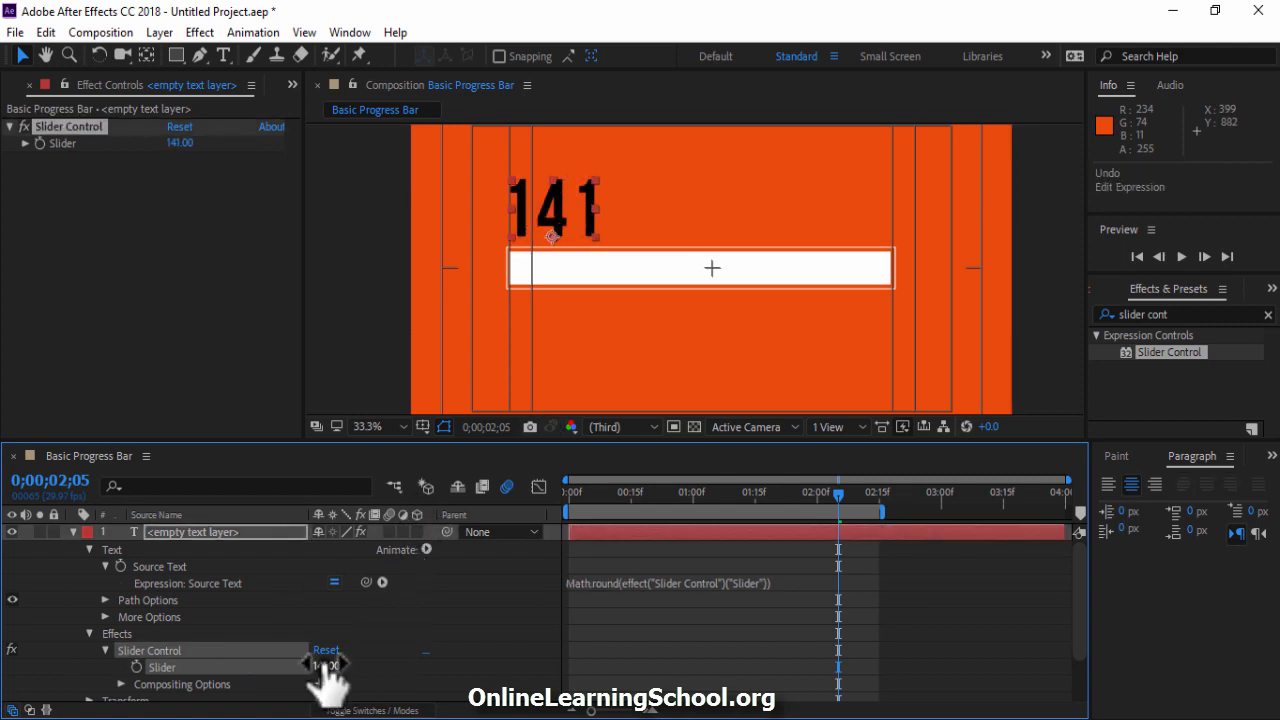
{"action": "left_click", "coordinate": [618, 309]}
Step: Set the counter text's fill colour to white, FFFFFF
{"action": "left_click", "coordinate": [193, 532]}
{"action": "left_click", "coordinate": [1272, 289]}
{"action": "left_click", "coordinate": [1198, 338]}
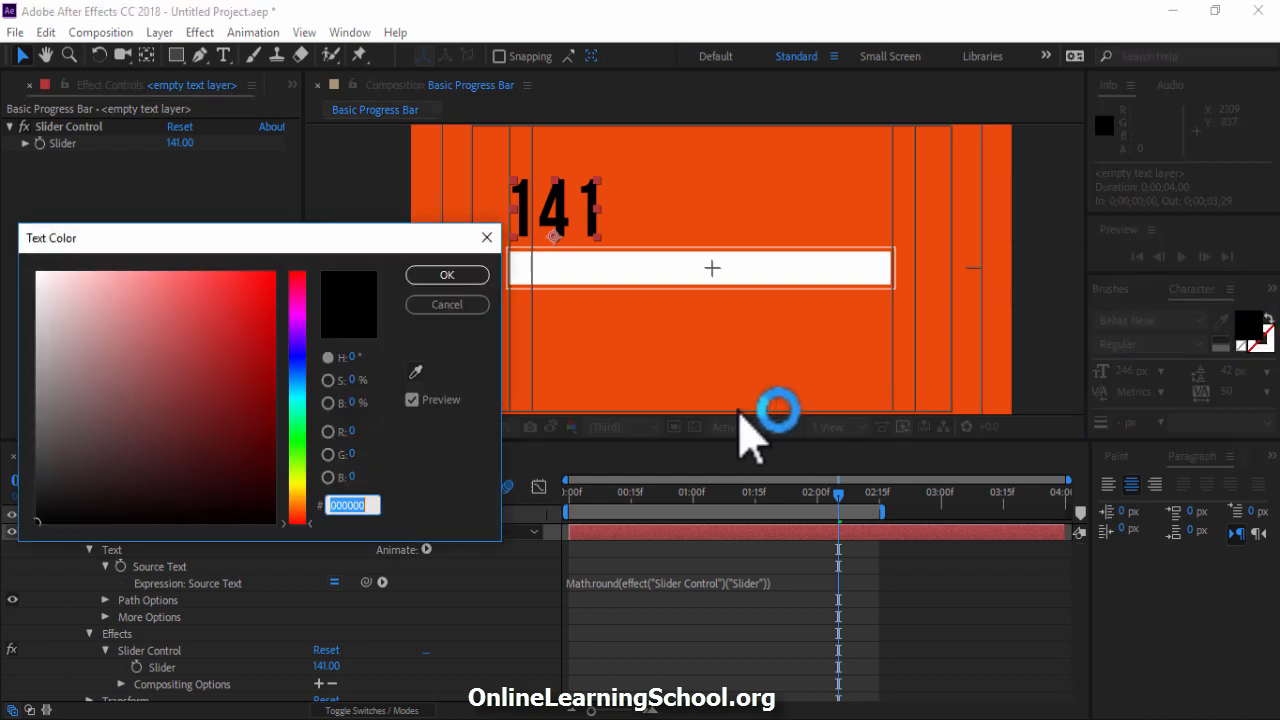
{"action": "left_click_drag", "start_coordinate": [222, 335], "coordinate": [37, 271]}
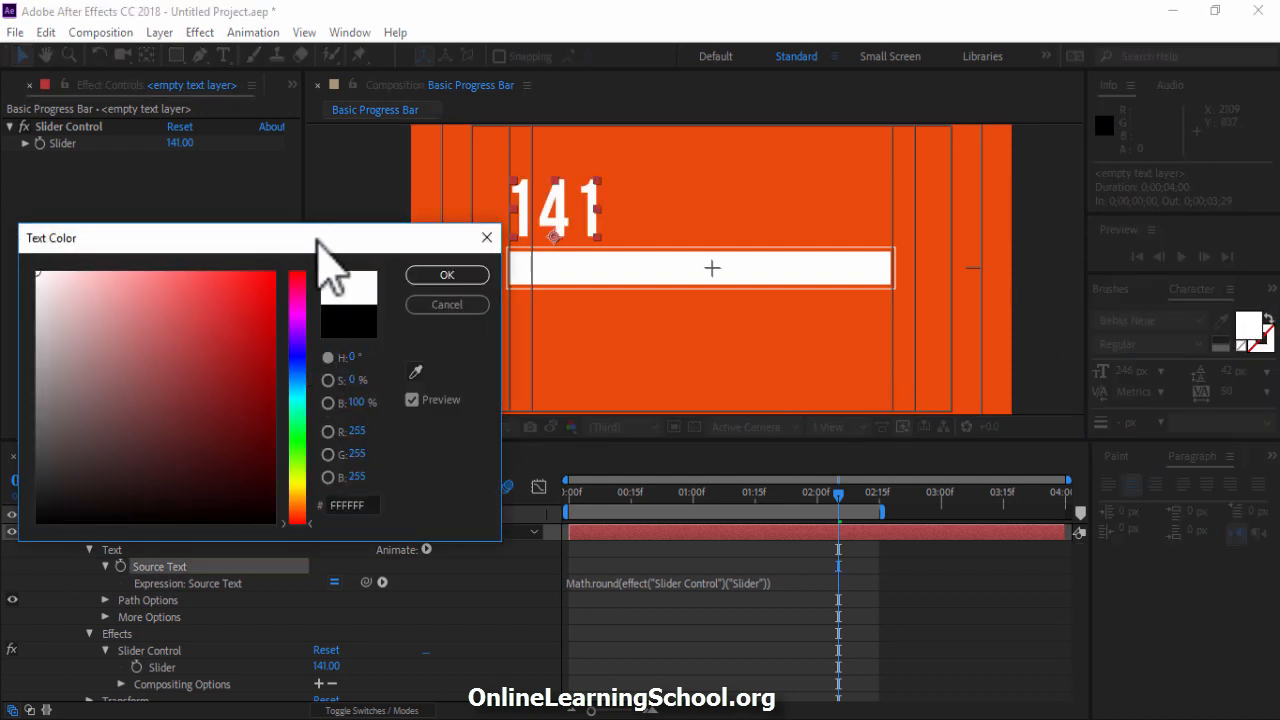
{"action": "left_click", "coordinate": [436, 277]}
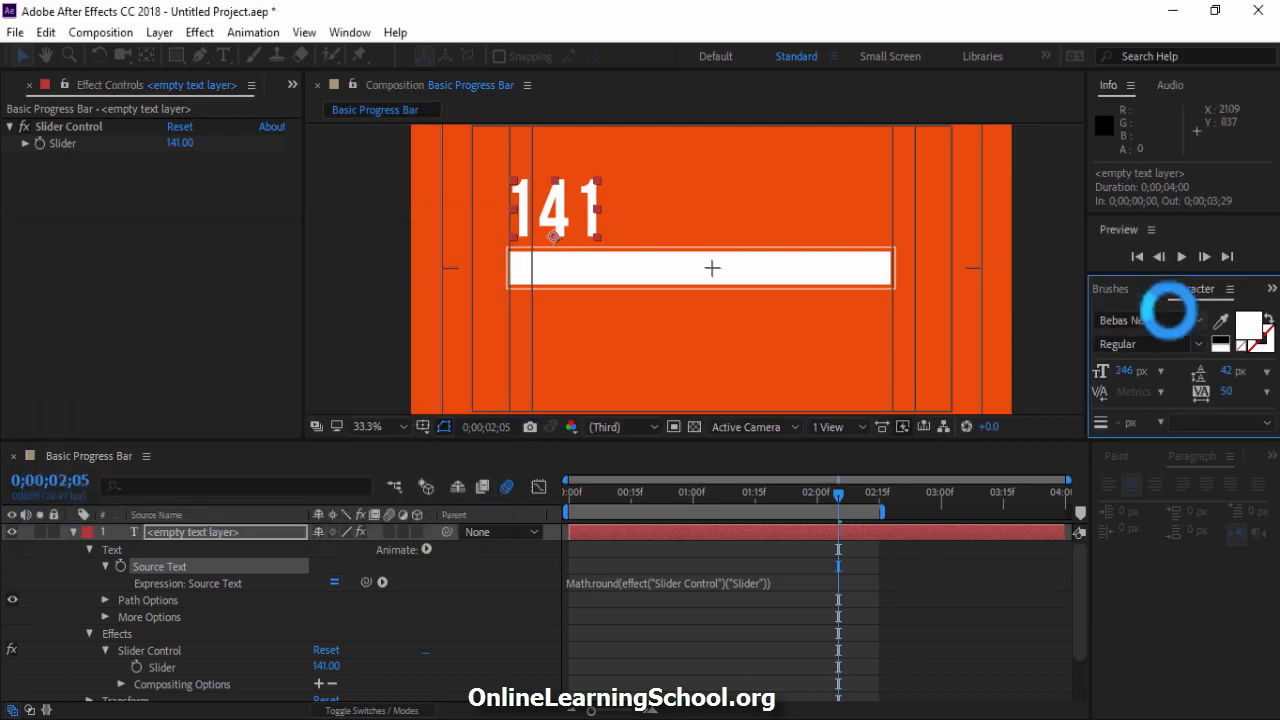
Step: Set the counter text's font size to 219 px and its Slider value to 100
{"action": "left_click_drag", "start_coordinate": [1122, 371], "coordinate": [1098, 371]}
{"action": "left_click", "coordinate": [330, 667]}
{"action": "type", "text": "100"}
{"action": "key", "text": "Return"}
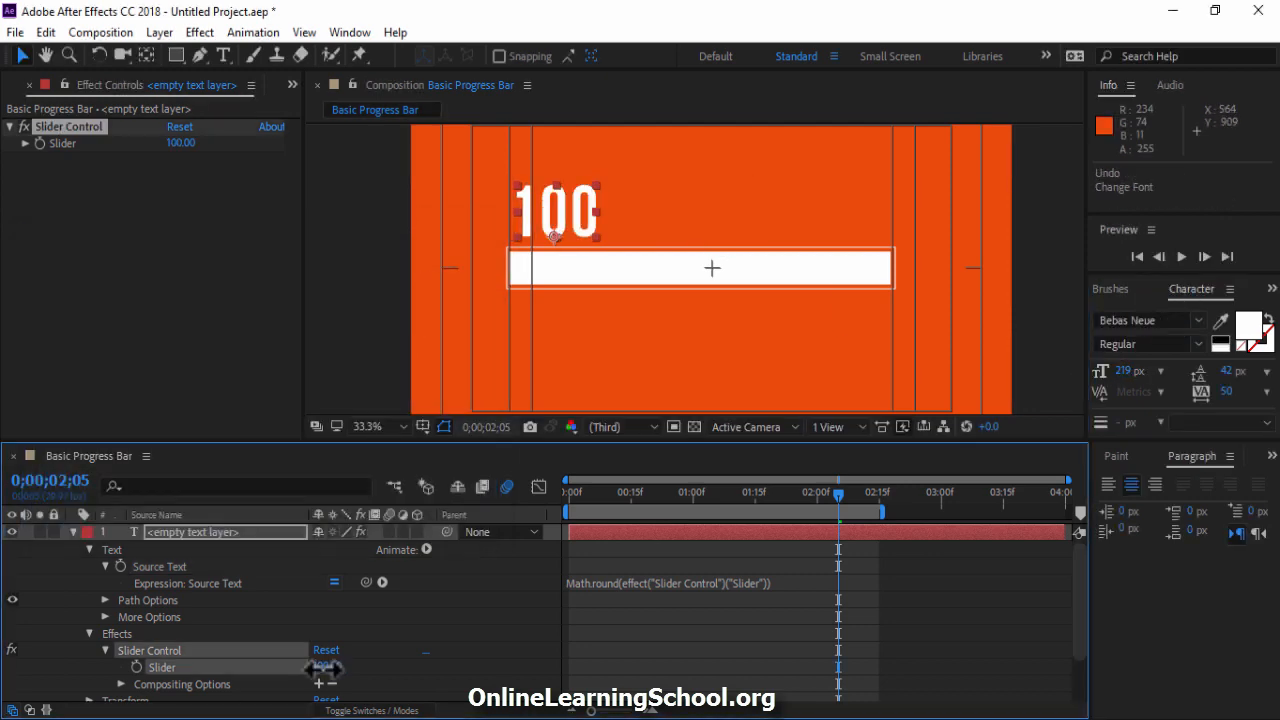
Step: Deselect the counter text layer and fit the whole composition in the viewer
{"action": "left_click", "coordinate": [360, 300]}
{"action": "left_click", "coordinate": [385, 427]}
{"action": "left_click", "coordinate": [398, 69]}
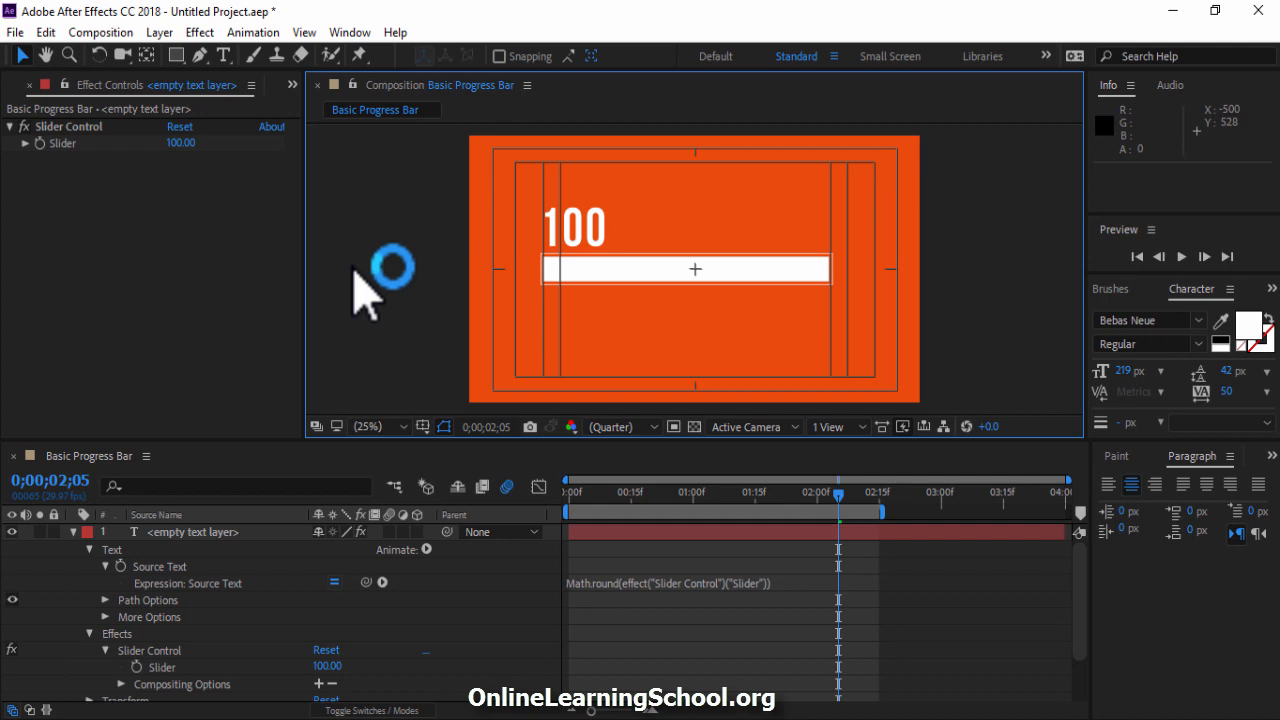
Step: Add a "%" text layer and place it beside the counter number, just above the progress bar
{"action": "left_click", "coordinate": [223, 55]}
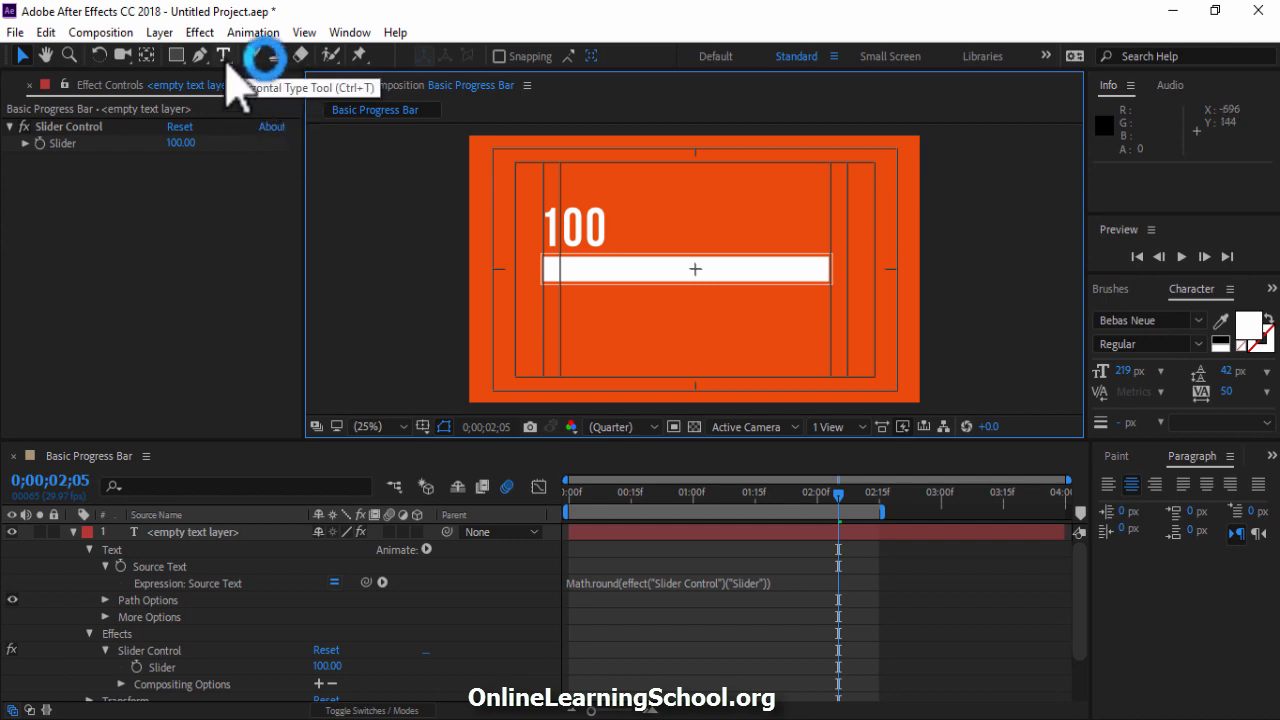
{"action": "left_click", "coordinate": [628, 222]}
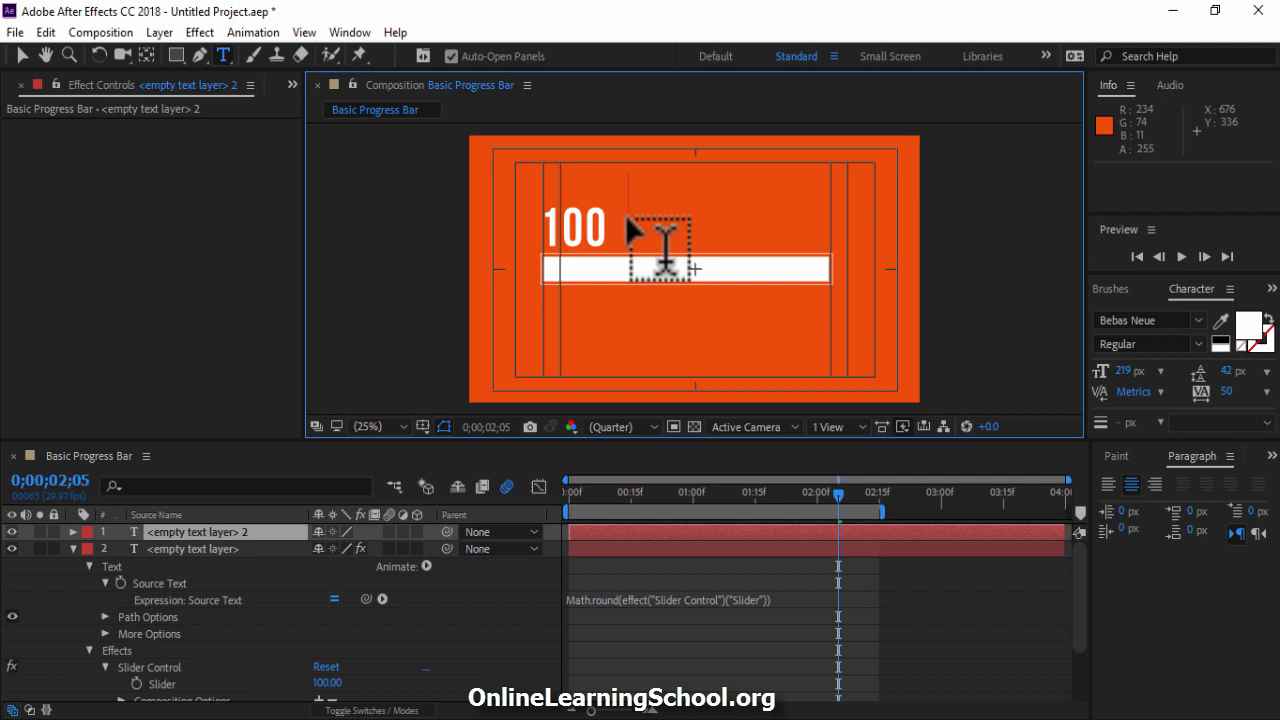
{"action": "type", "text": "%"}
{"action": "left_click", "coordinate": [22, 55]}
{"action": "left_click", "coordinate": [618, 212]}
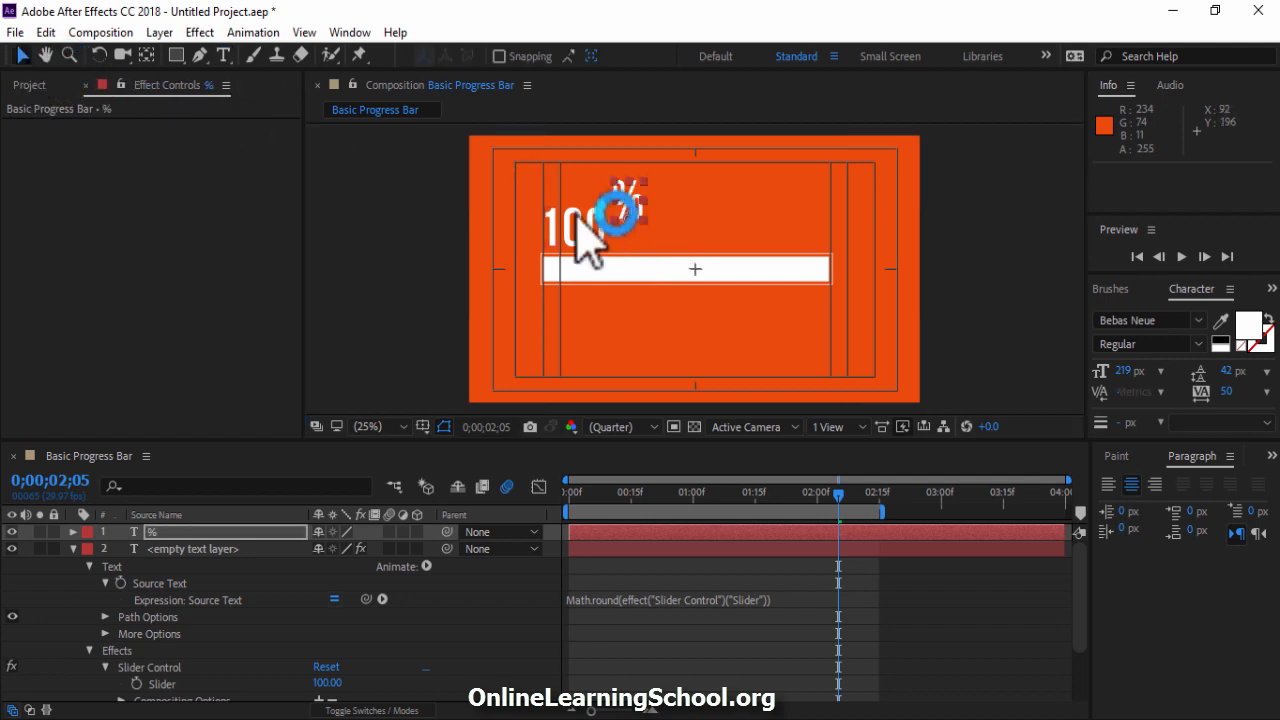
{"action": "left_click_drag", "start_coordinate": [579, 218], "coordinate": [629, 251]}
Step: Align the "%" and counter text layers to each other by their vertical centres, and deselect them
{"action": "left_click", "coordinate": [277, 549], "text": "shift"}
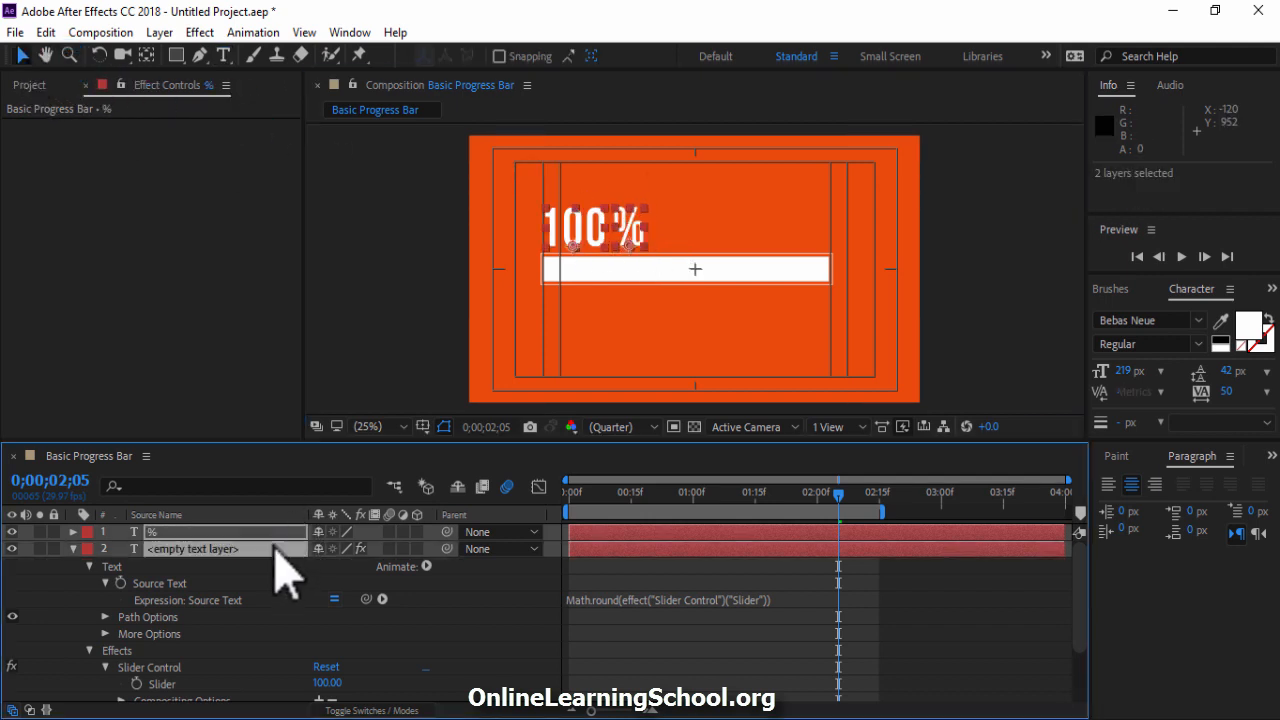
{"action": "left_click", "coordinate": [1270, 454]}
{"action": "left_click", "coordinate": [1210, 480]}
{"action": "left_click", "coordinate": [1233, 506]}
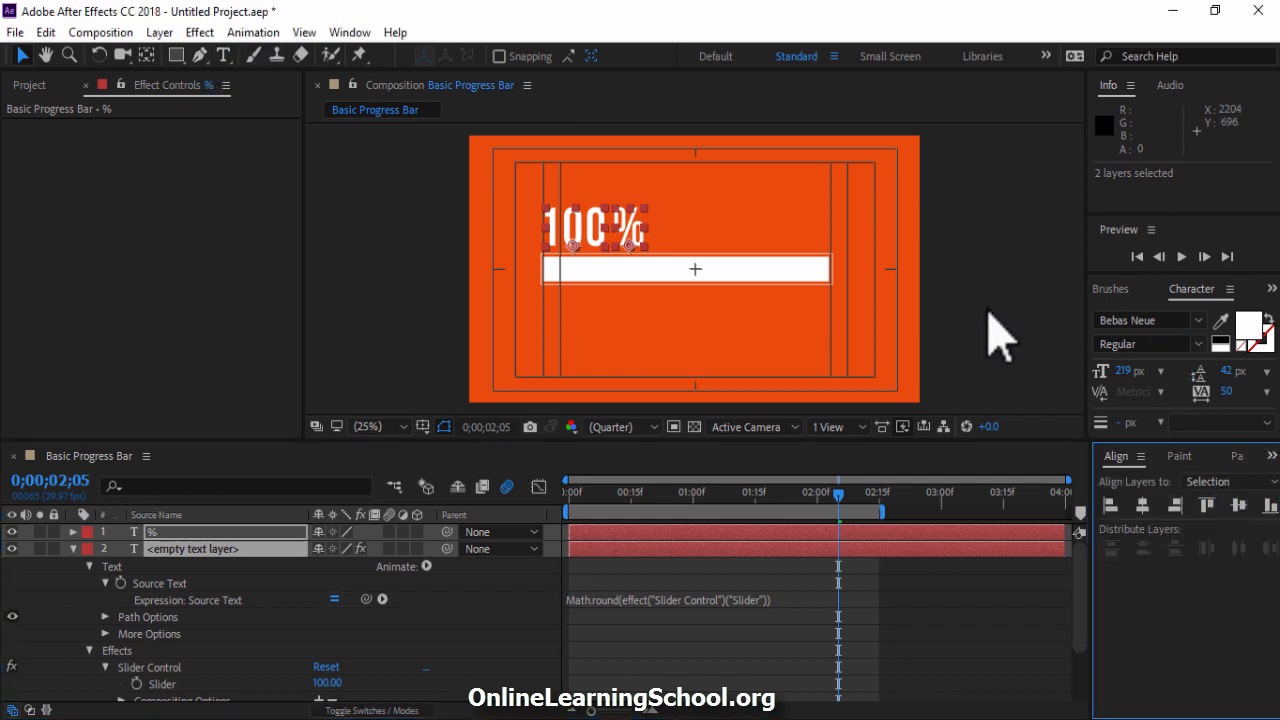
{"action": "left_click", "coordinate": [995, 335]}
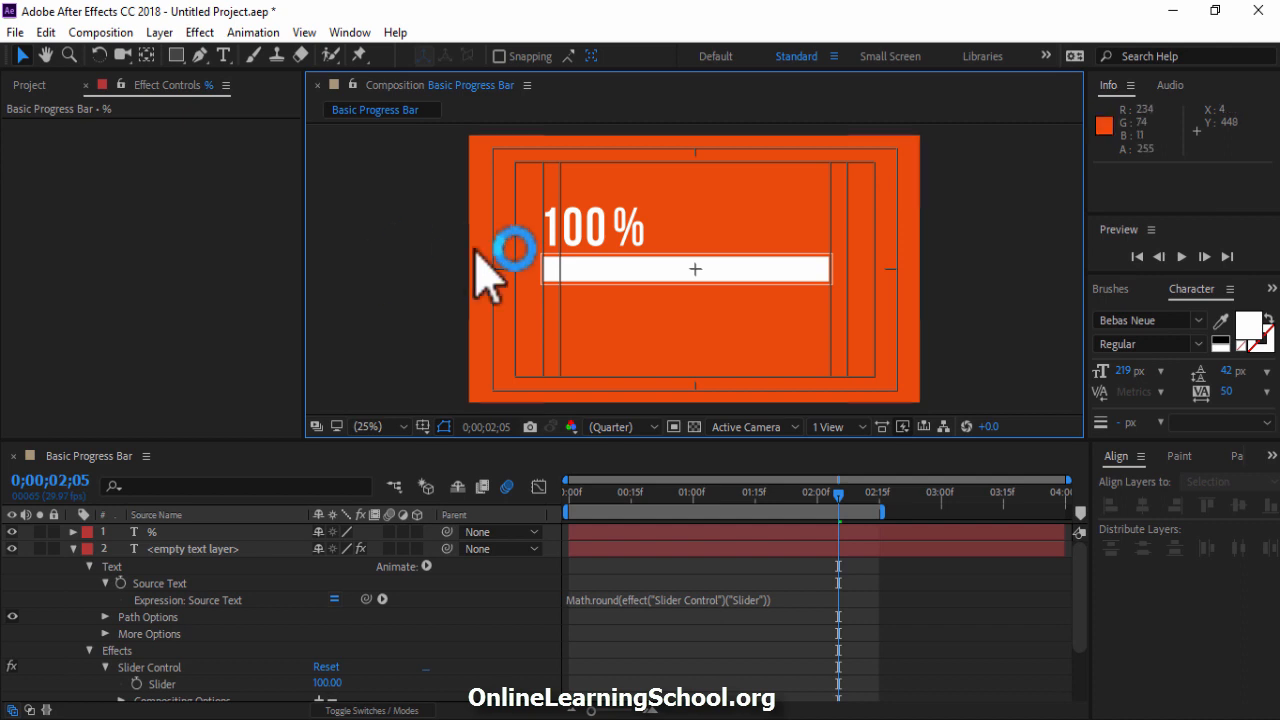
Step: Start the counter's Slider animation at 0;00;00;12 with a keyframe value of 0
{"action": "left_click", "coordinate": [612, 495]}
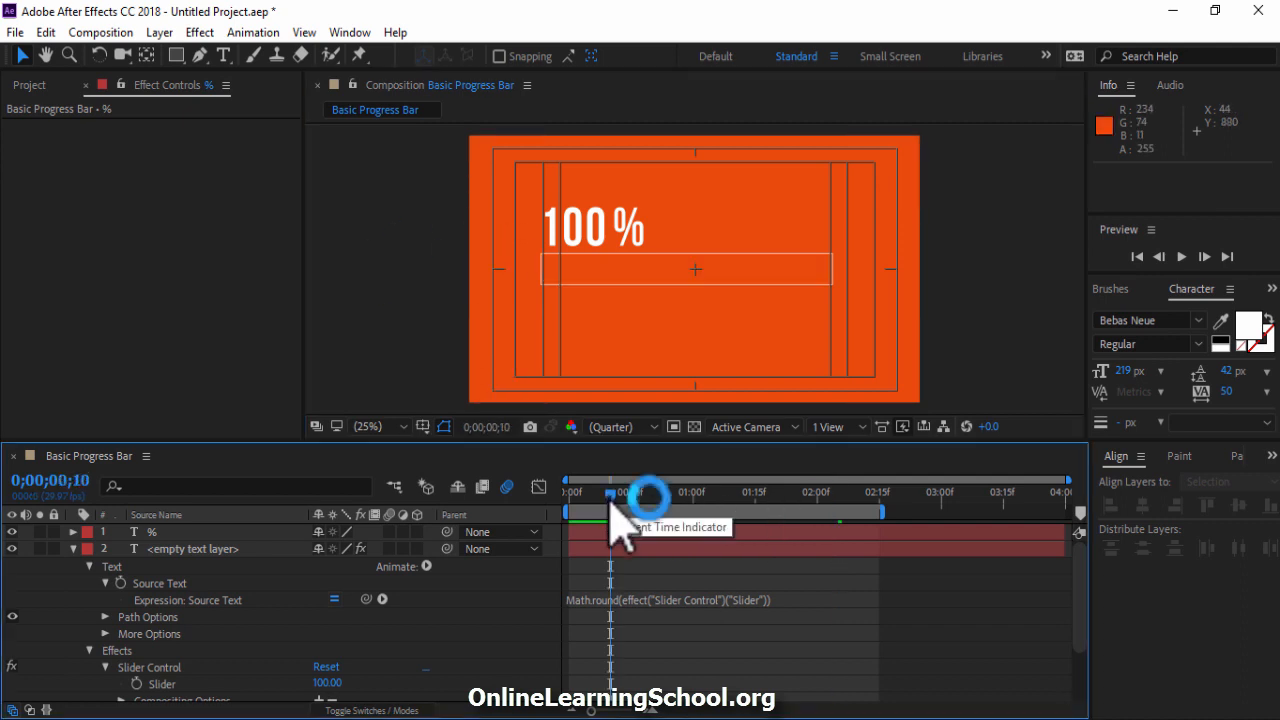
{"action": "left_click_drag", "start_coordinate": [614, 501], "coordinate": [618, 499]}
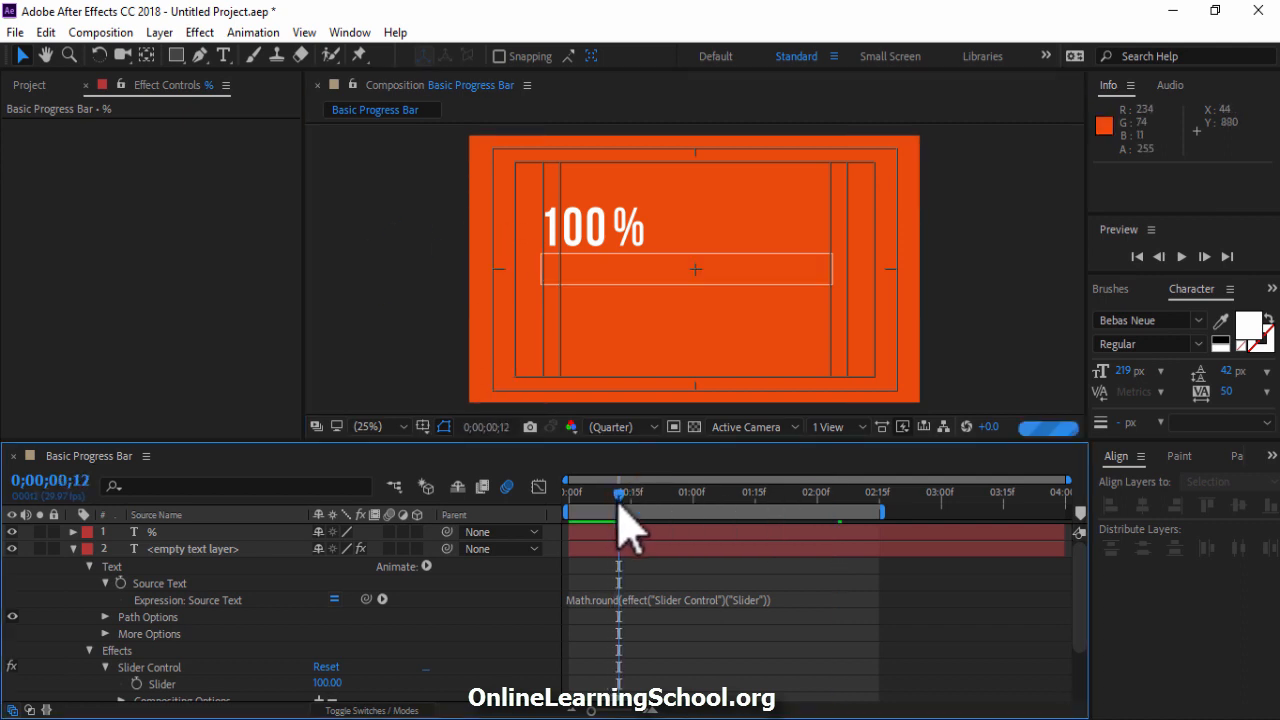
{"action": "left_click", "coordinate": [146, 667]}
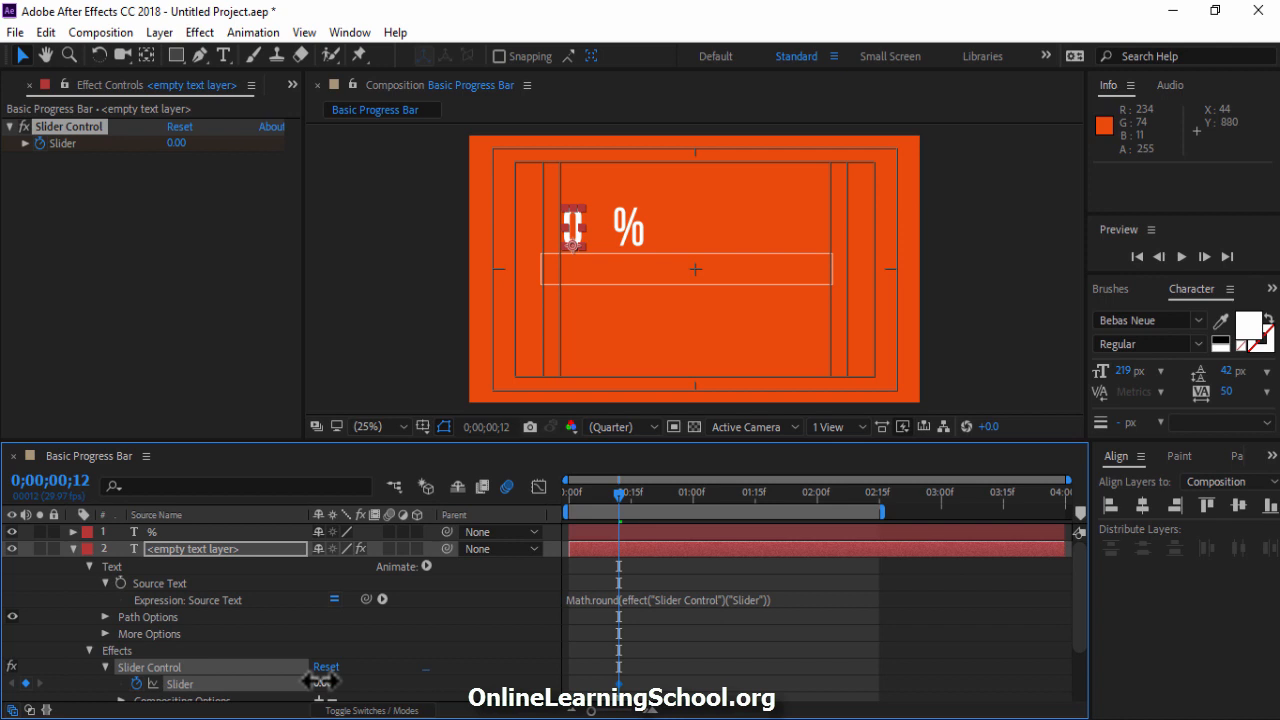
Step: Add a Slider keyframe with value 100 at 0;00;02;12 on the counter text layer
{"action": "left_click", "coordinate": [850, 494]}
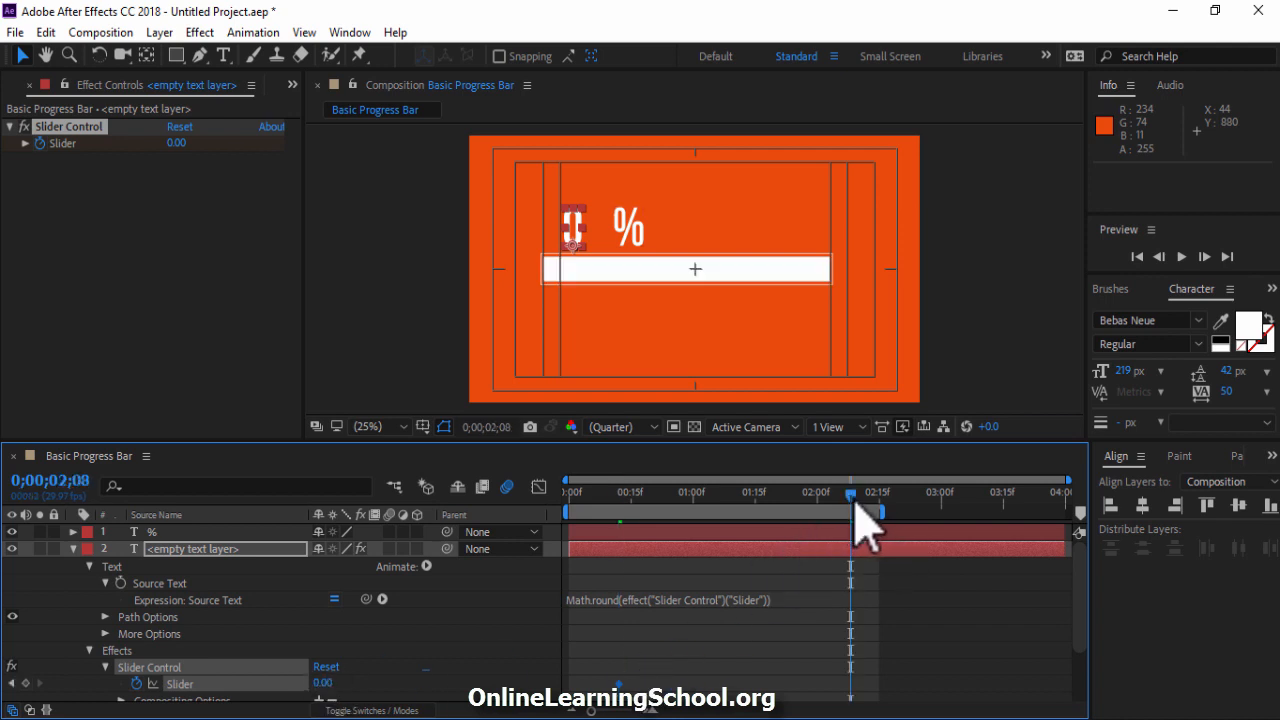
{"action": "left_click_drag", "start_coordinate": [854, 503], "coordinate": [867, 505]}
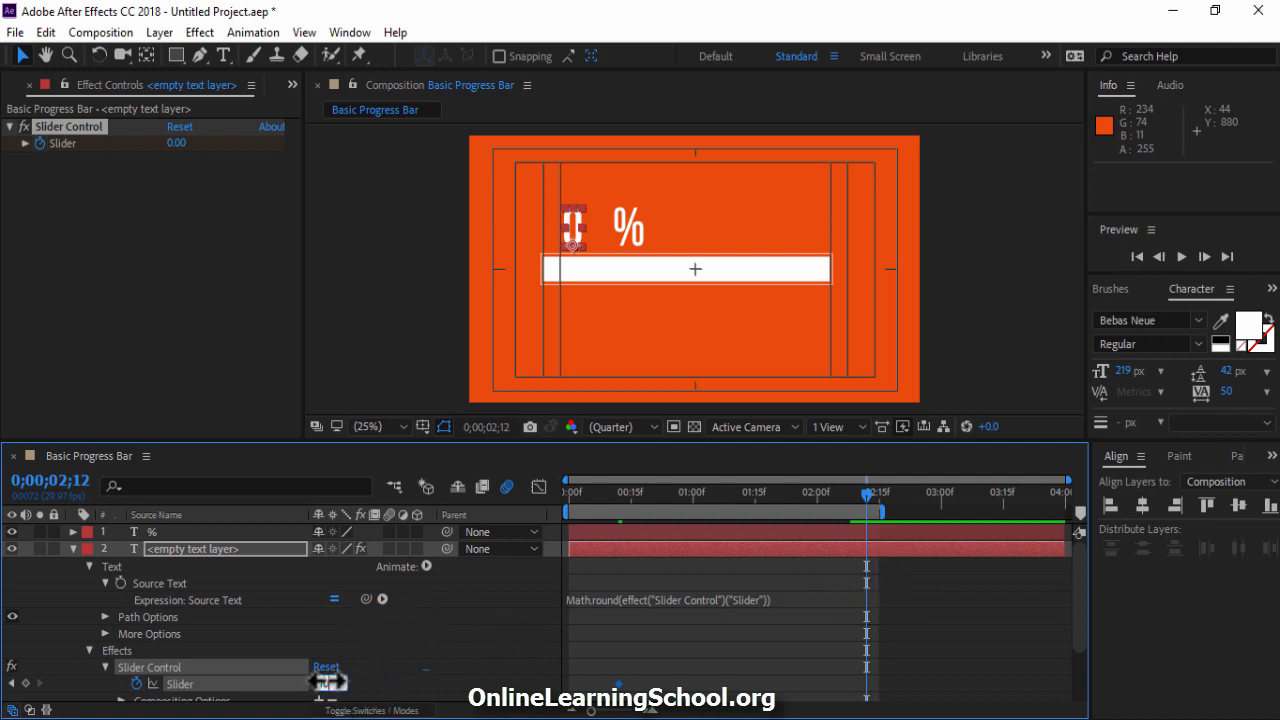
{"action": "left_click_drag", "start_coordinate": [330, 682], "coordinate": [584, 672]}
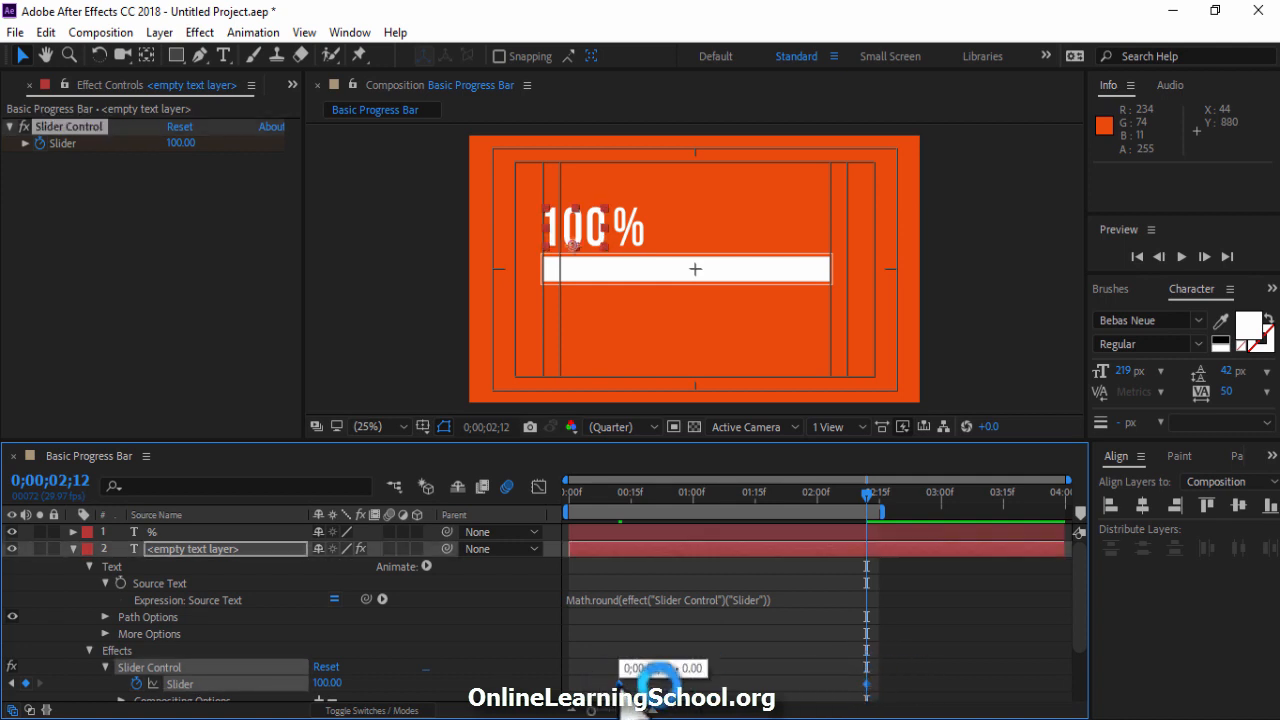
Step: Apply Easy Ease to both Slider keyframes of the counter text layer
{"action": "right_click", "coordinate": [620, 684]}
{"action": "mouse_move", "coordinate": [760, 670]}
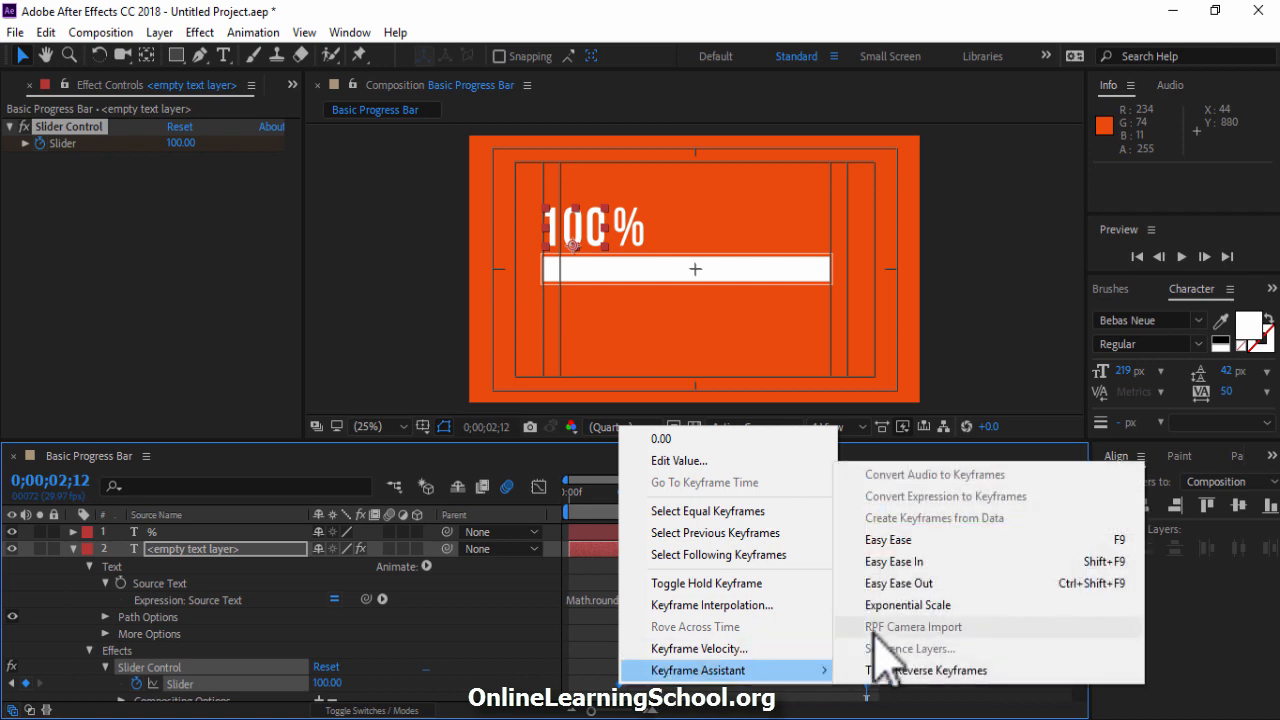
{"action": "left_click", "coordinate": [958, 538]}
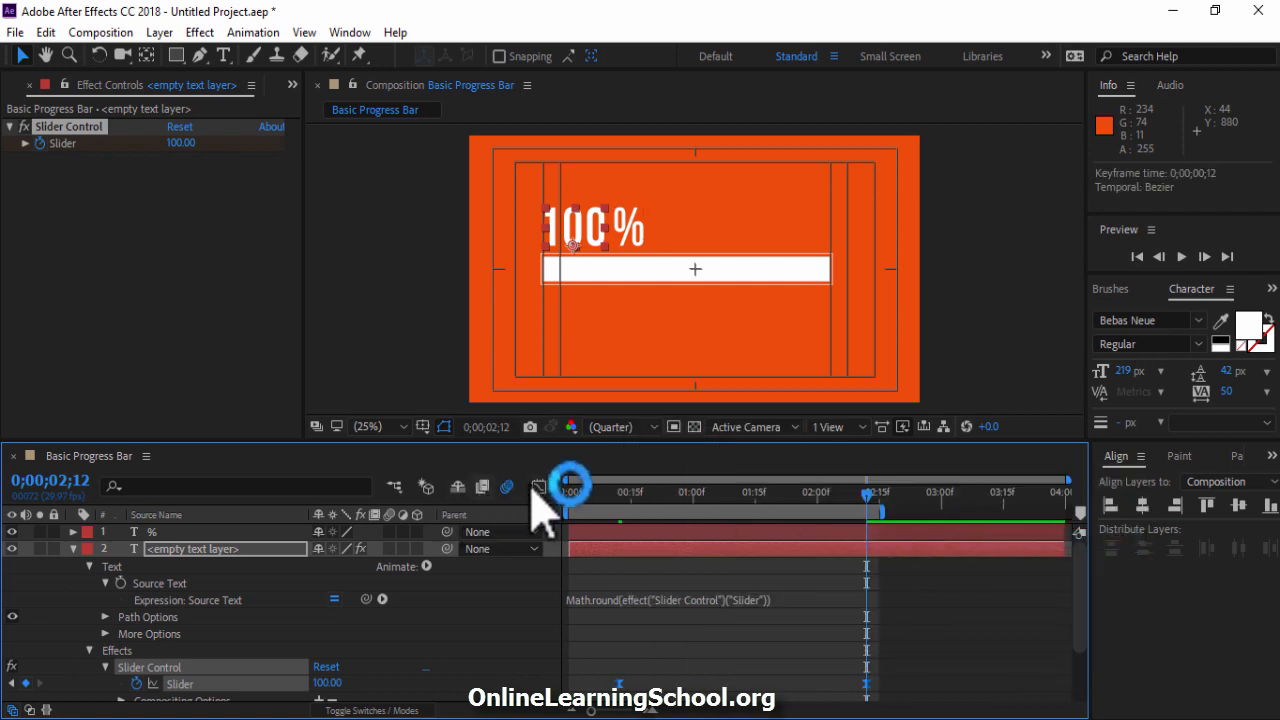
Step: Lengthen the ending Slider keyframe's incoming ease in the speed graph so the count peaks early and slows down, then close the Graph Editor
{"action": "left_click", "coordinate": [539, 488]}
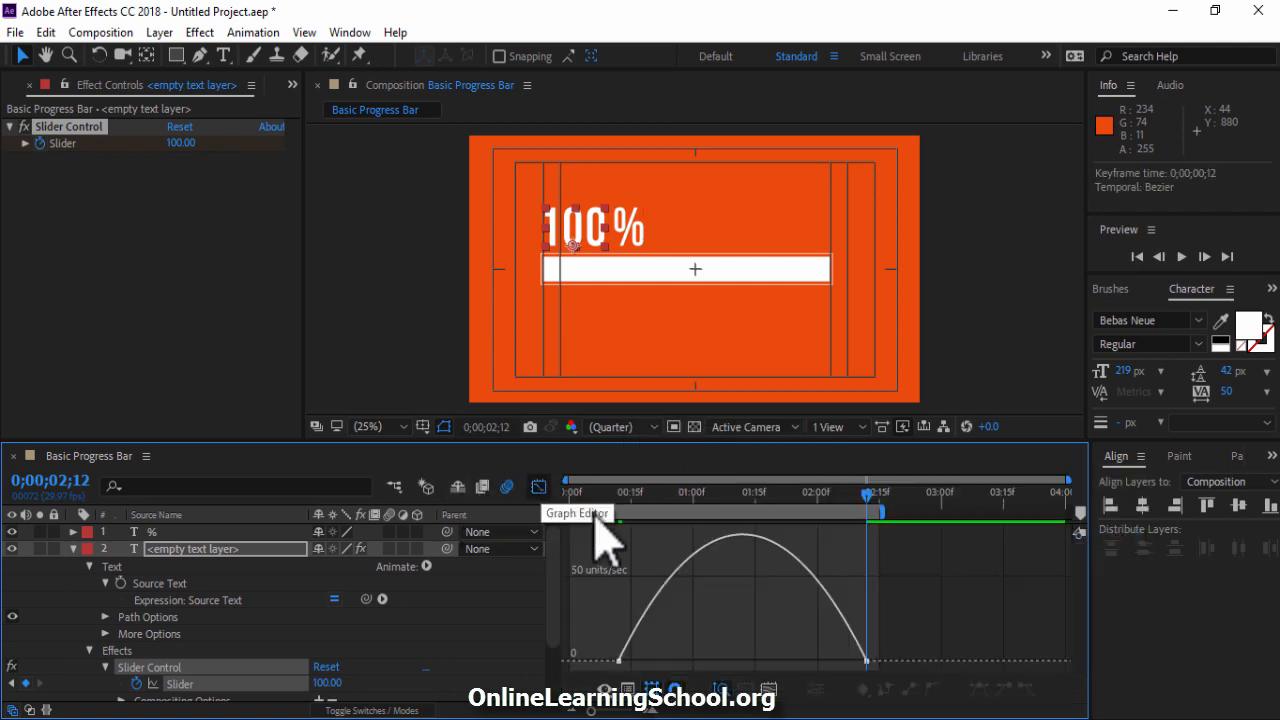
{"action": "left_click", "coordinate": [859, 638]}
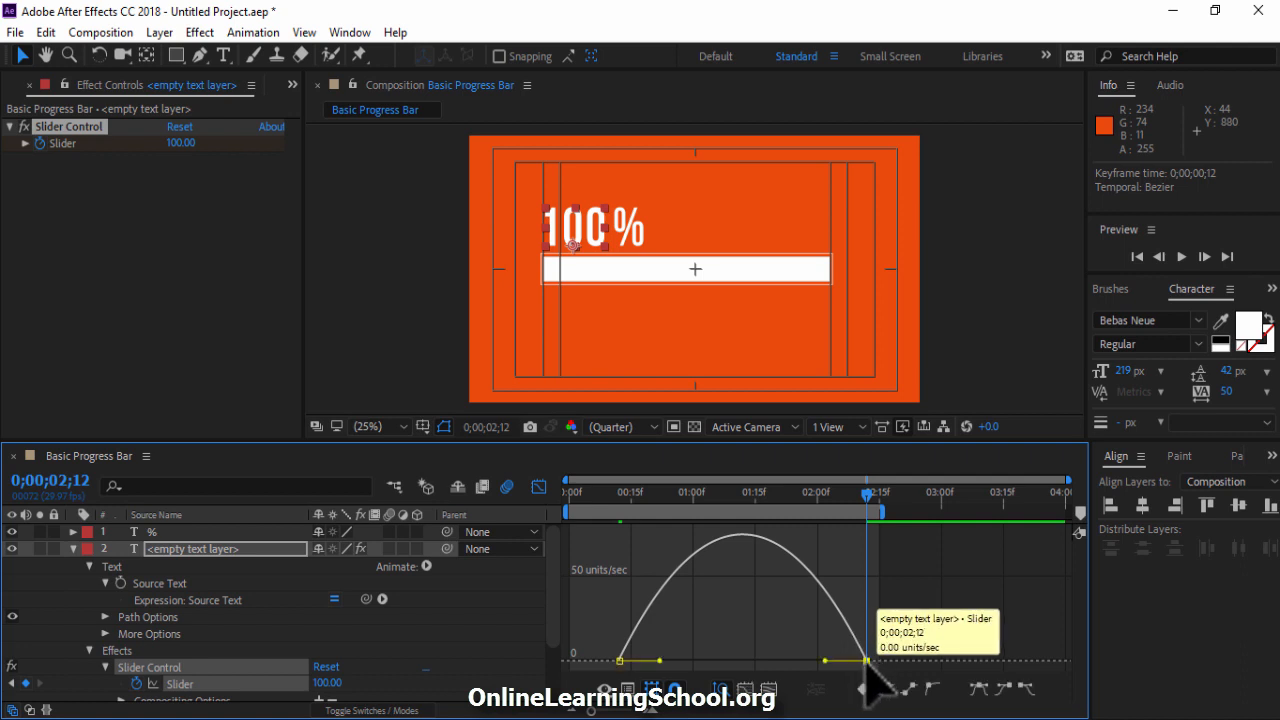
{"action": "left_click_drag", "start_coordinate": [822, 658], "coordinate": [698, 650]}
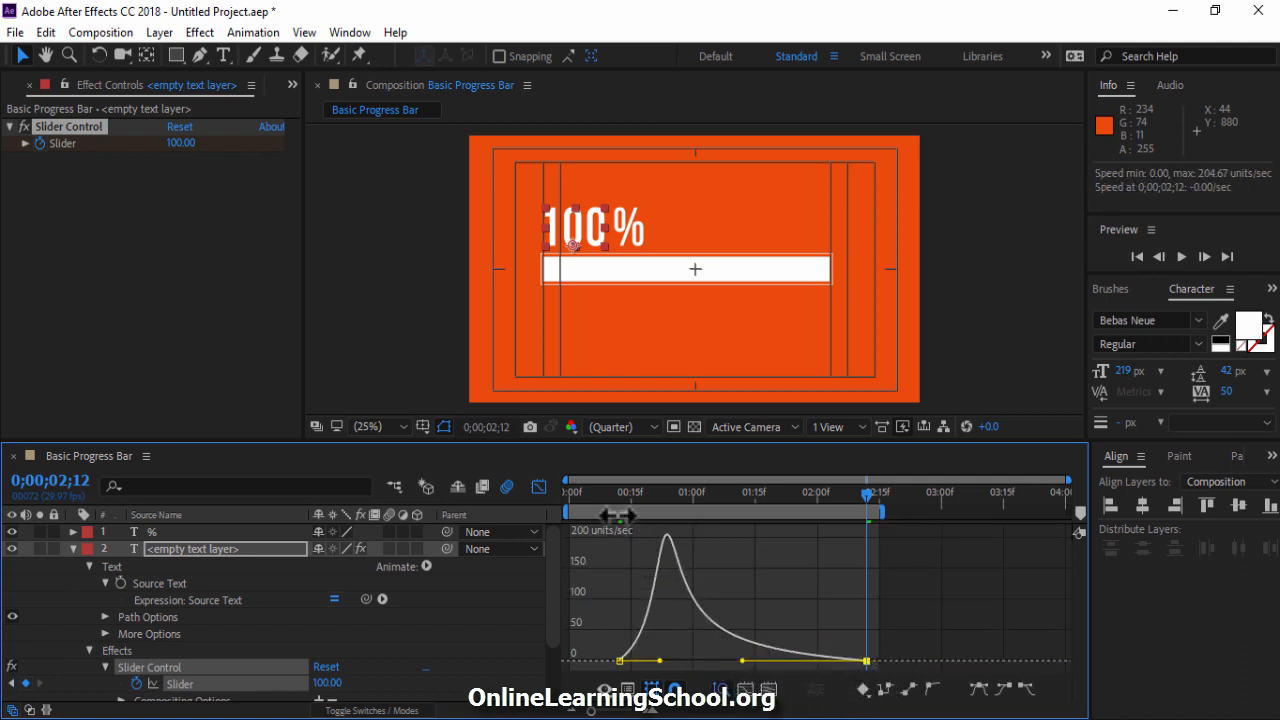
{"action": "left_click", "coordinate": [539, 488]}
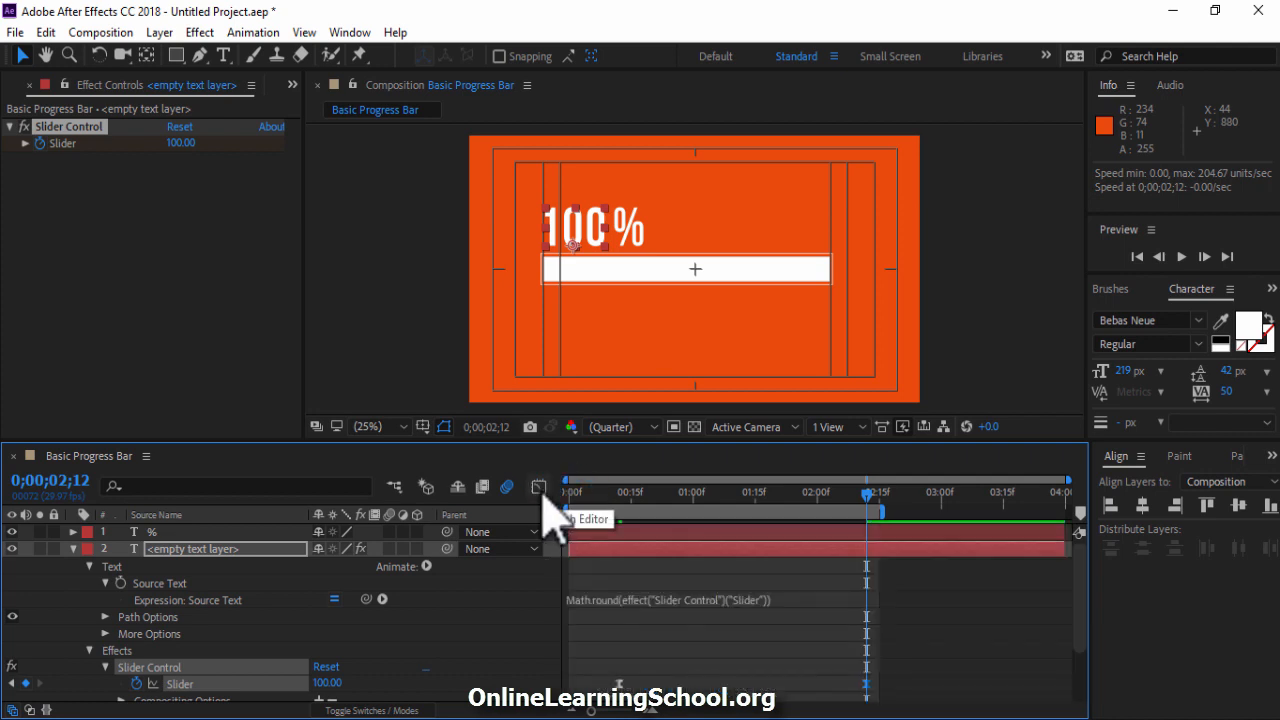
Step: Enable motion blur on the counter text layer and collapse its properties
{"action": "left_click", "coordinate": [426, 548]}
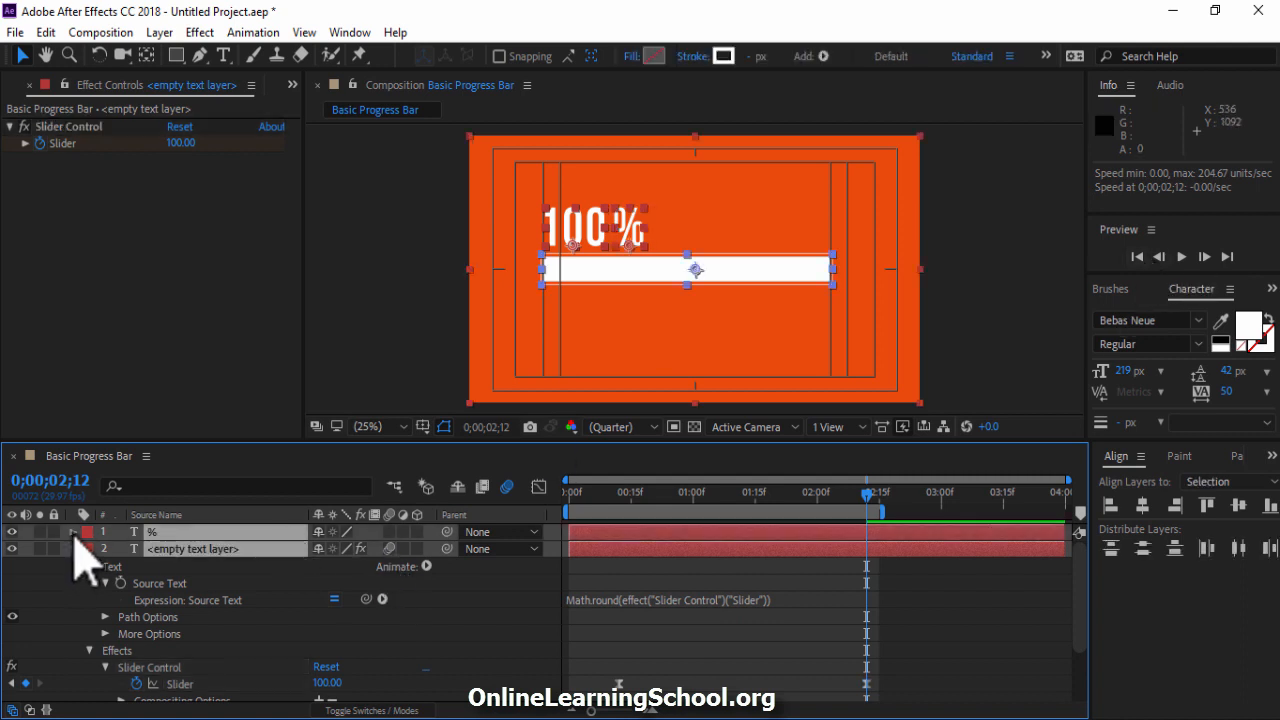
{"action": "left_click", "coordinate": [74, 548]}
Step: Preview the progress bar animation from the first frame in a maximized composition viewer with the safe-area guides hidden
{"action": "left_click", "coordinate": [1137, 257]}
{"action": "left_click", "coordinate": [406, 360]}
{"action": "key", "text": "apostrophe"}
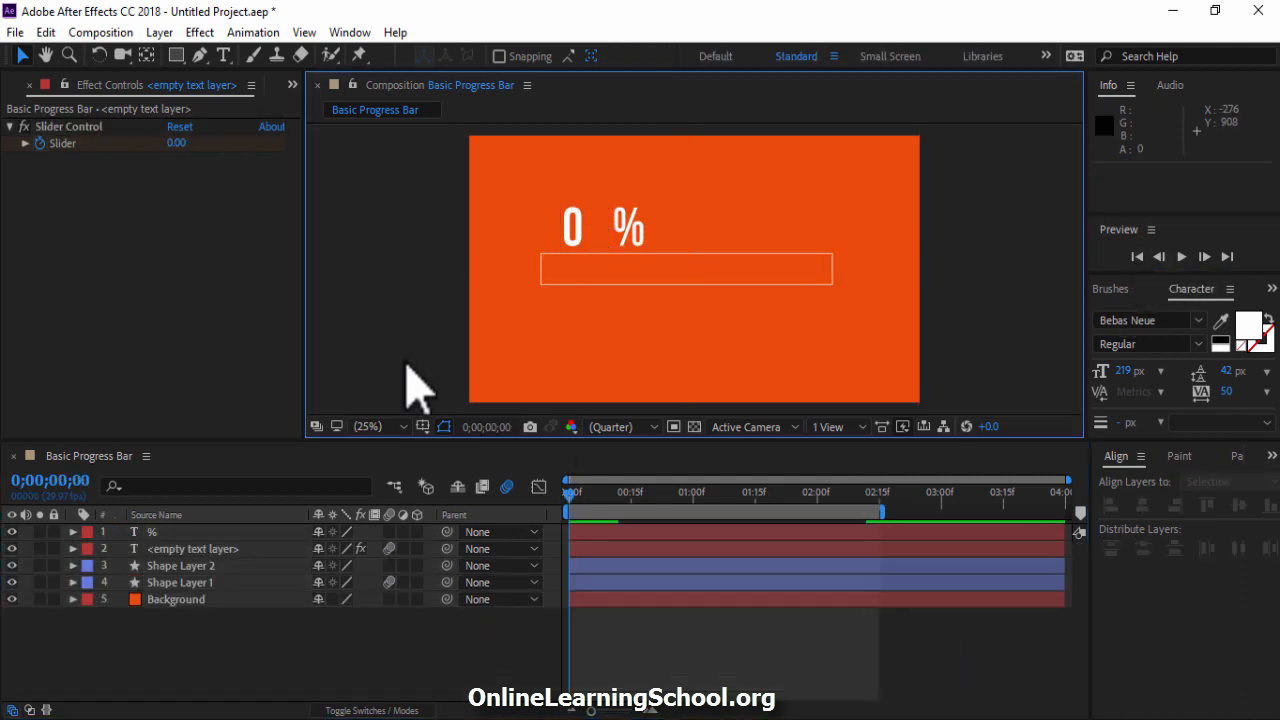
{"action": "key", "text": "grave"}
{"action": "key", "text": "space"}
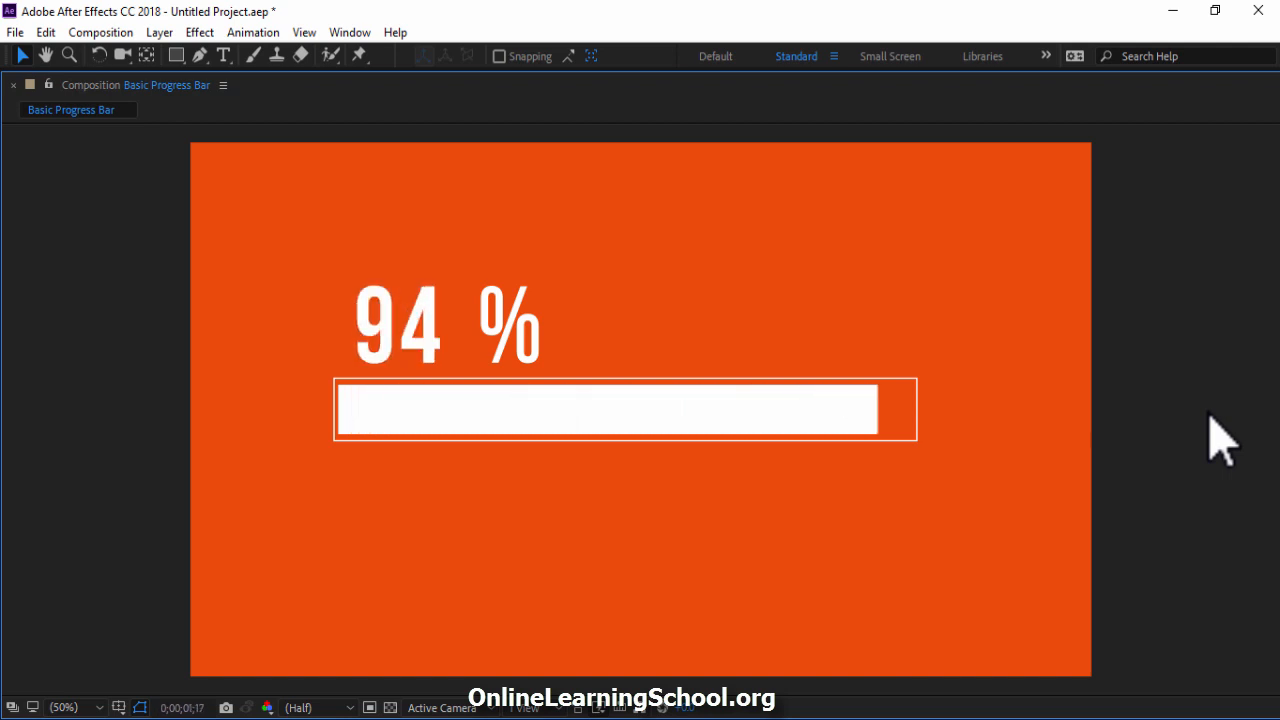